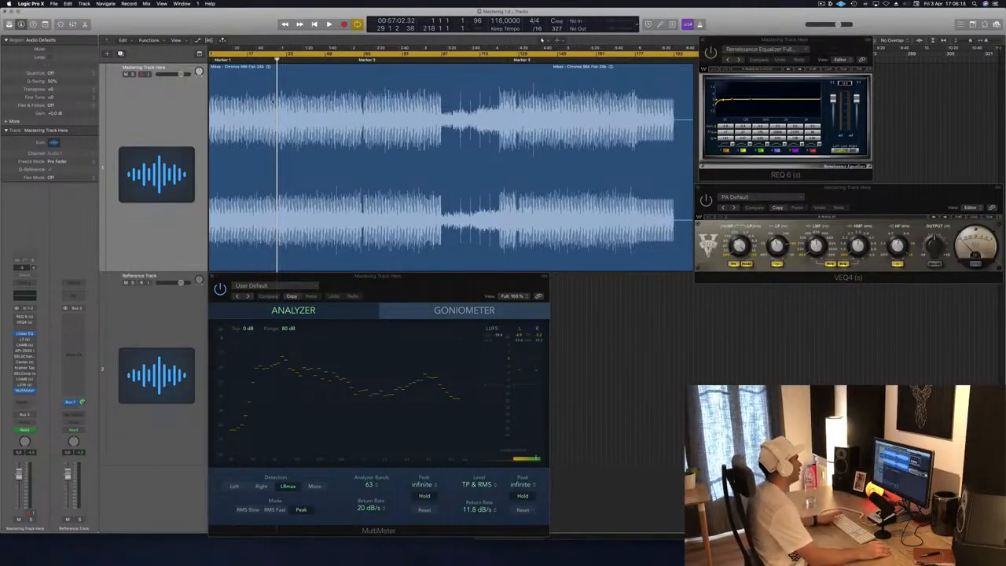
Play the mastering track and audition its opening and the section from Marker 2 against the MultiMeter analyzer
{"action": "key", "text": "space"}
{"action": "left_click", "coordinate": [164, 103]}
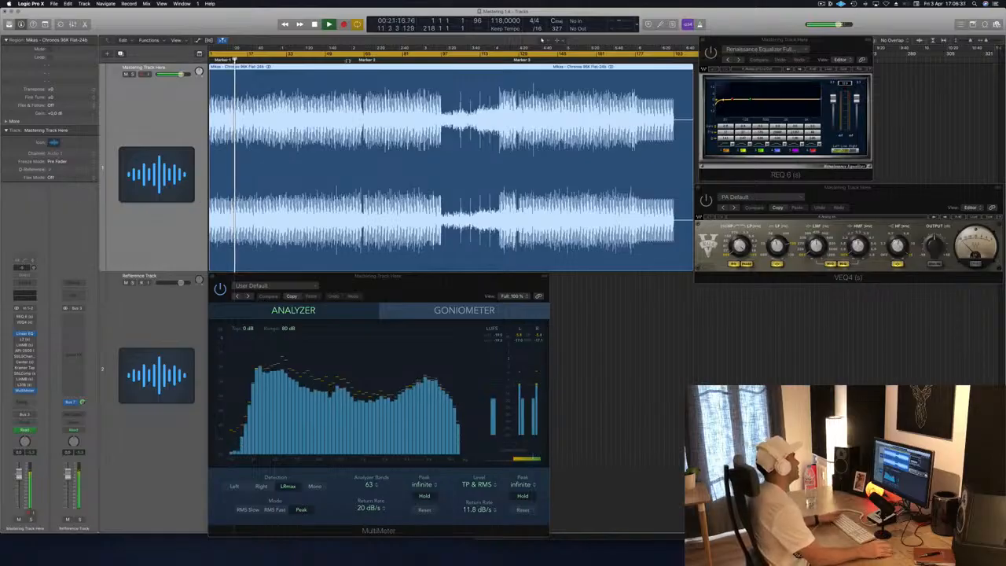
{"action": "left_click", "coordinate": [362, 58]}
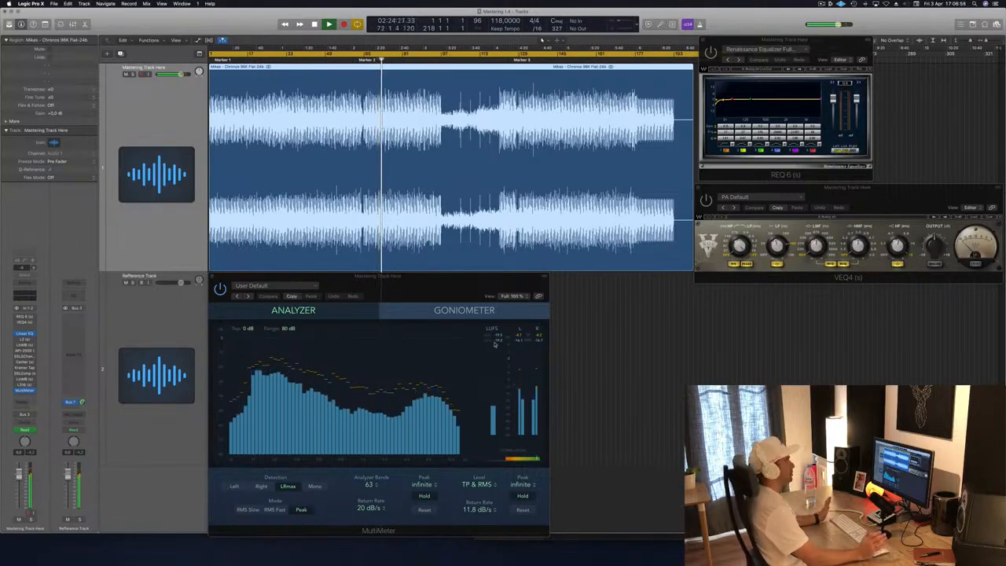
{"action": "left_click", "coordinate": [448, 285]}
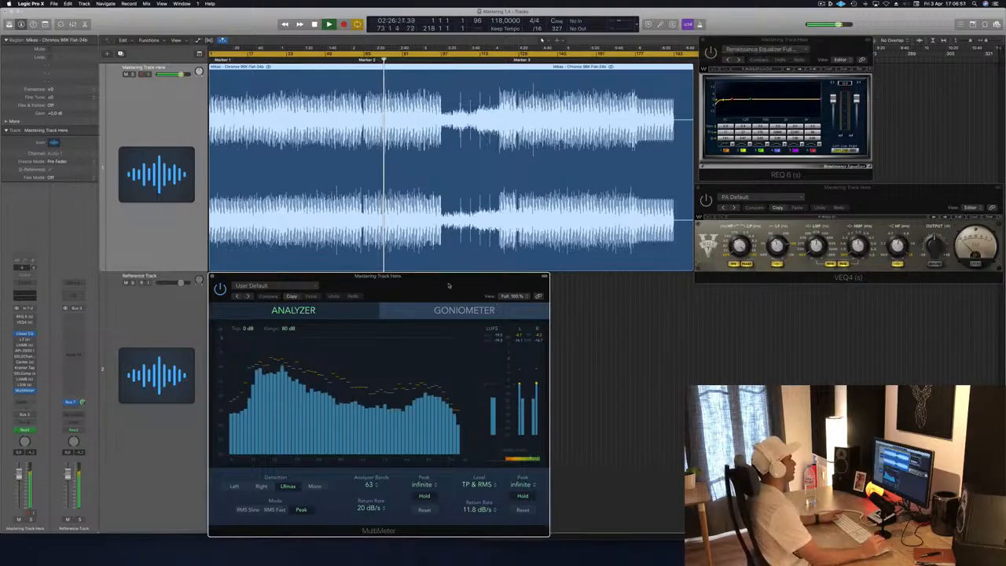
{"action": "left_click", "coordinate": [184, 132]}
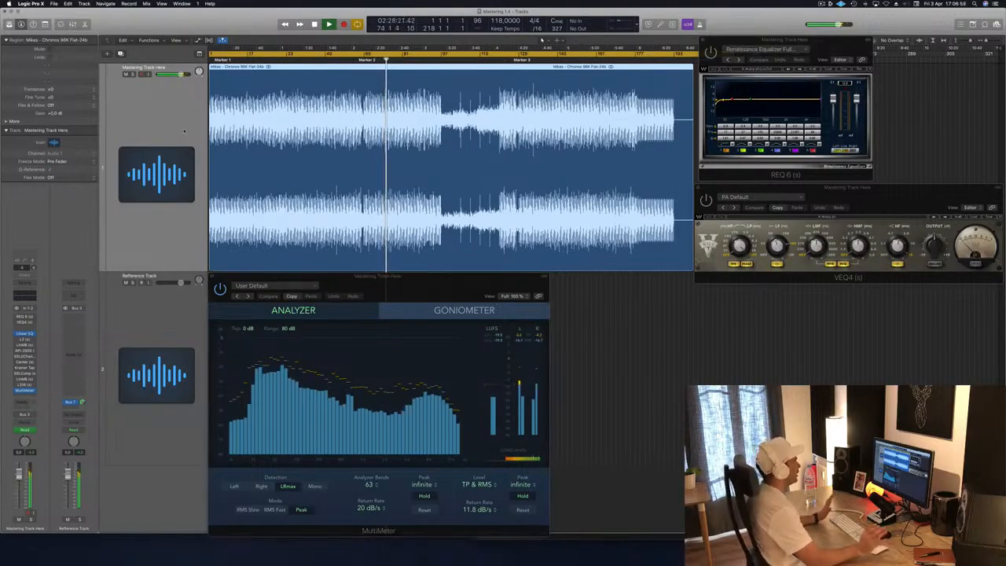
Enable the REQ 6 equalizer on the mastering track and audition the opening, the part before the breakdown and the section near Marker 3
{"action": "left_click", "coordinate": [825, 48]}
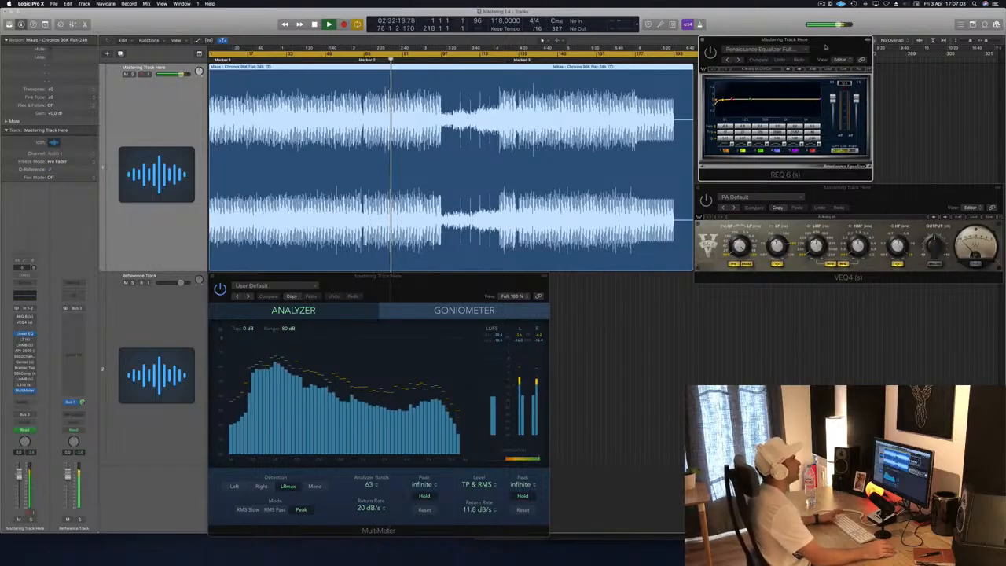
{"action": "key", "text": "space"}
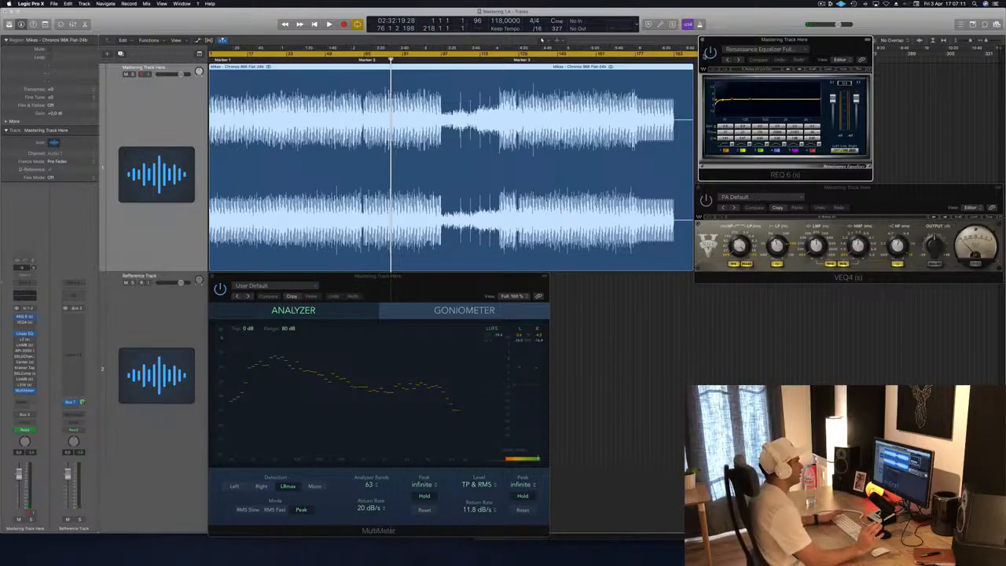
{"action": "key", "text": "Return"}
{"action": "key", "text": "space"}
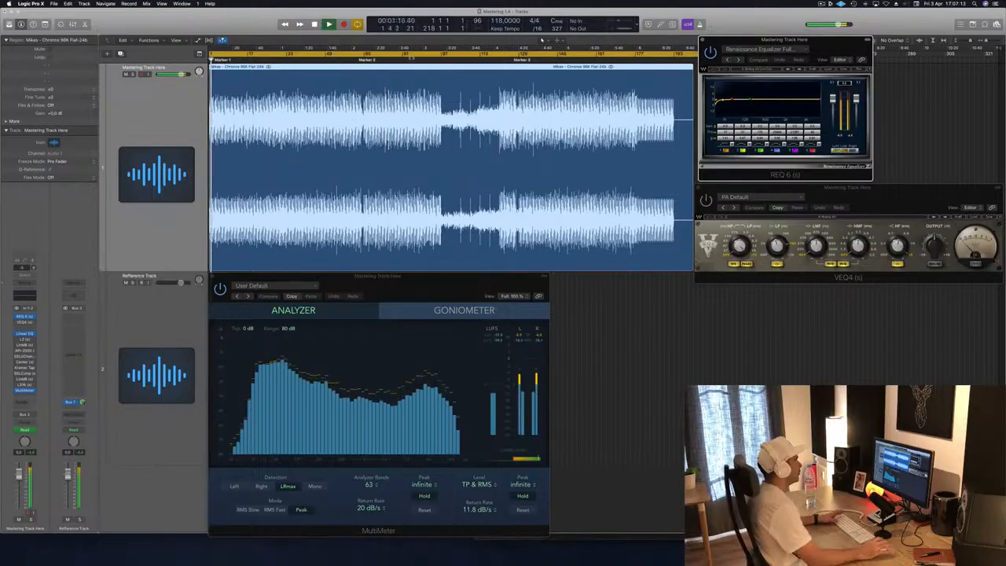
{"action": "left_click", "coordinate": [411, 57]}
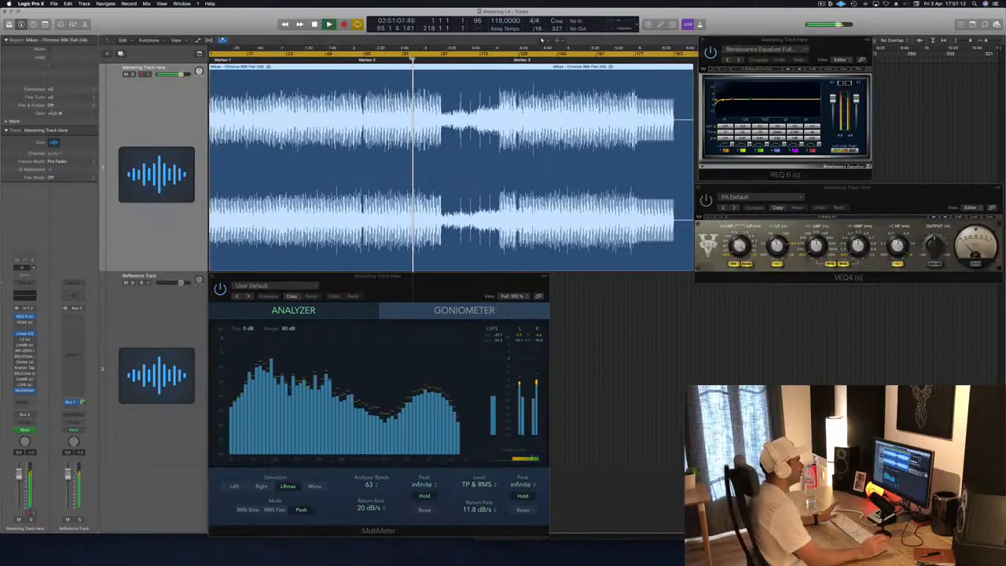
{"action": "left_click", "coordinate": [499, 59]}
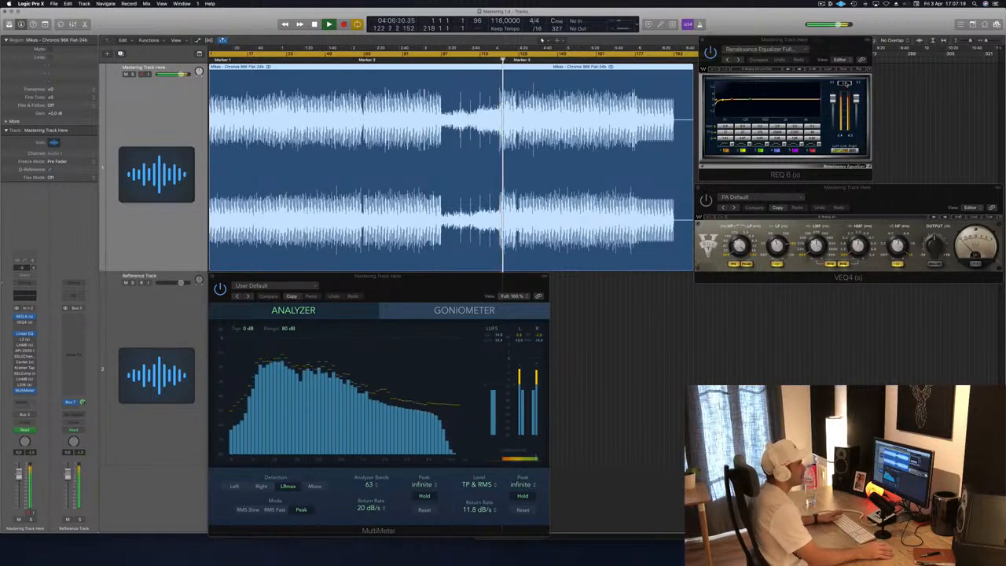
Apply the REQ 6 gain trim twice while playing the Marker 3 area and the part before the breakdown, and resume listening from Marker 2
{"action": "left_click", "coordinate": [844, 84]}
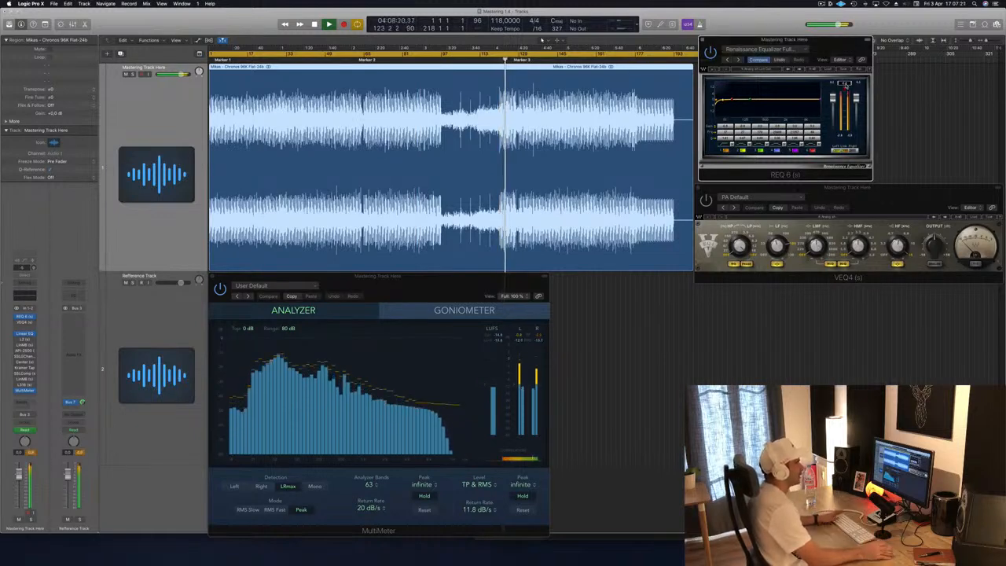
{"action": "left_click", "coordinate": [420, 61]}
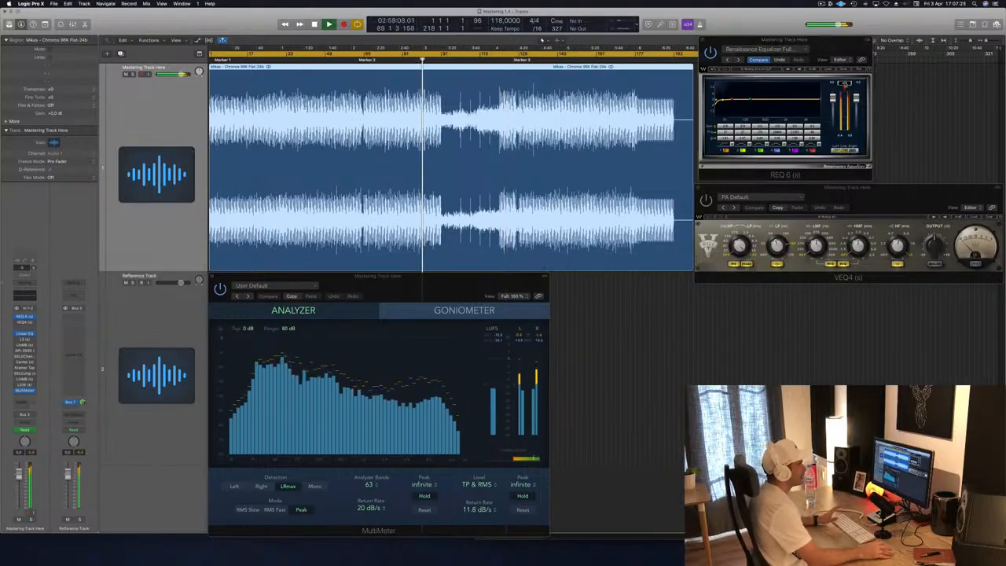
{"action": "left_click", "coordinate": [846, 84]}
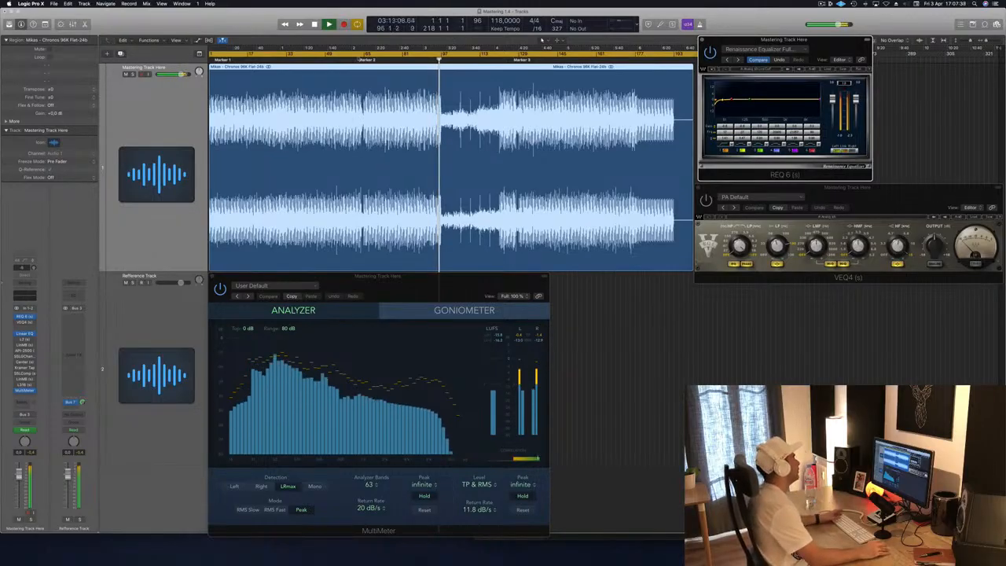
{"action": "left_click", "coordinate": [364, 59]}
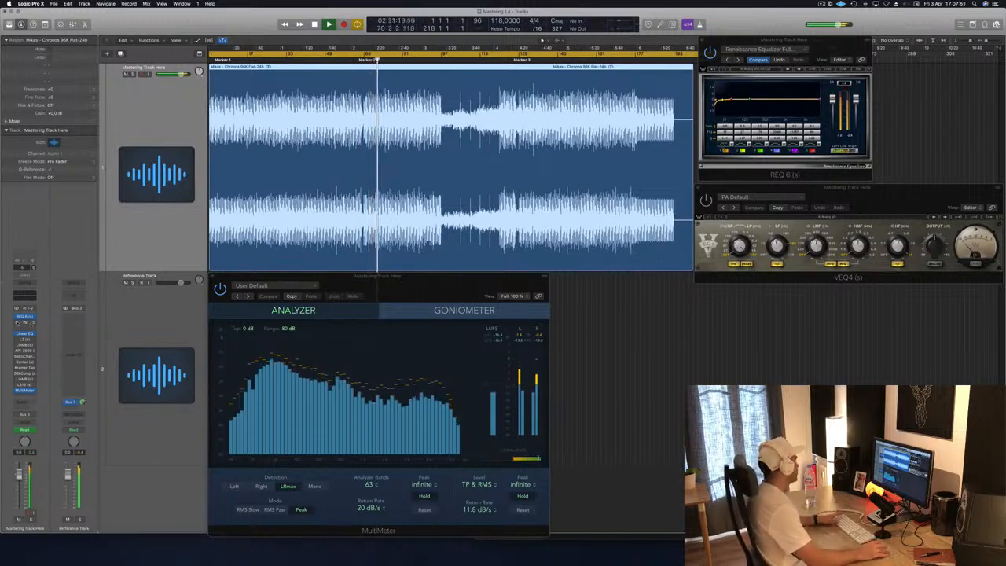
Enable the VEQ4 equalizer, adjust it while the track plays, and place its window beneath REQ 6
{"action": "left_click", "coordinate": [22, 324]}
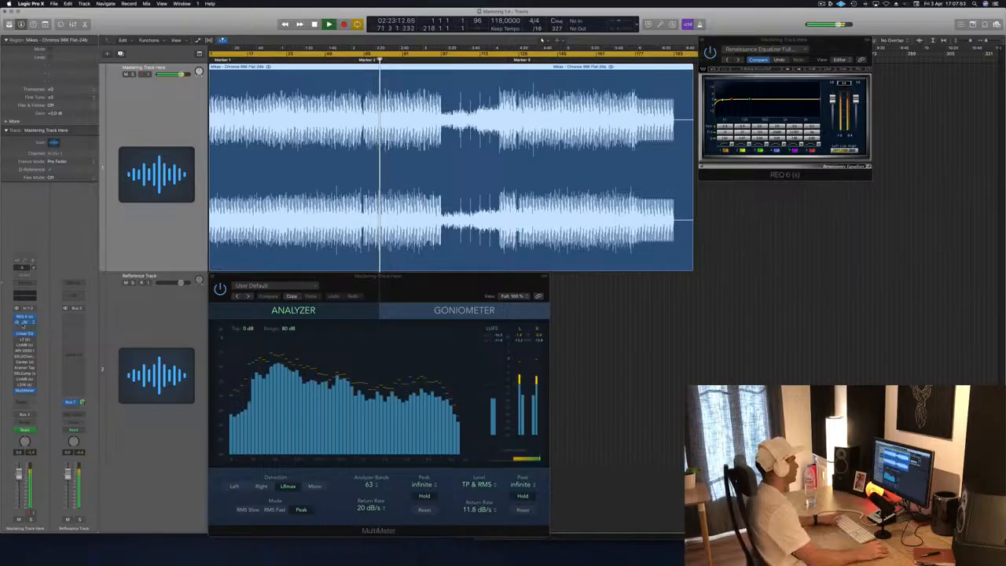
{"action": "left_click", "coordinate": [22, 324]}
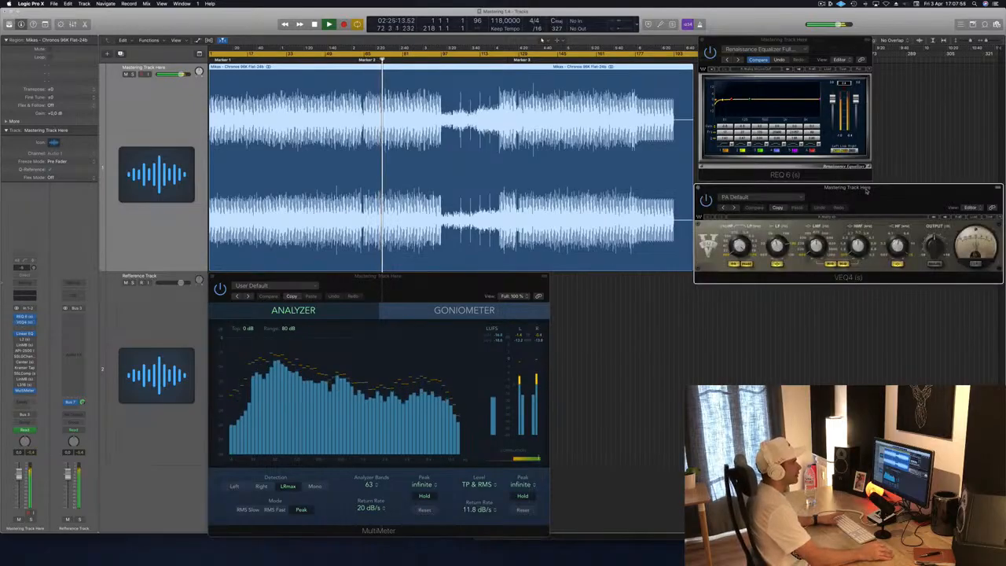
{"action": "mouse_move", "coordinate": [865, 190]}
{"action": "left_mouse_down"}
{"action": "mouse_move", "coordinate": [790, 169]}
{"action": "mouse_move", "coordinate": [819, 114]}
{"action": "mouse_move", "coordinate": [861, 180]}
{"action": "mouse_move", "coordinate": [853, 189]}
{"action": "left_mouse_up"}
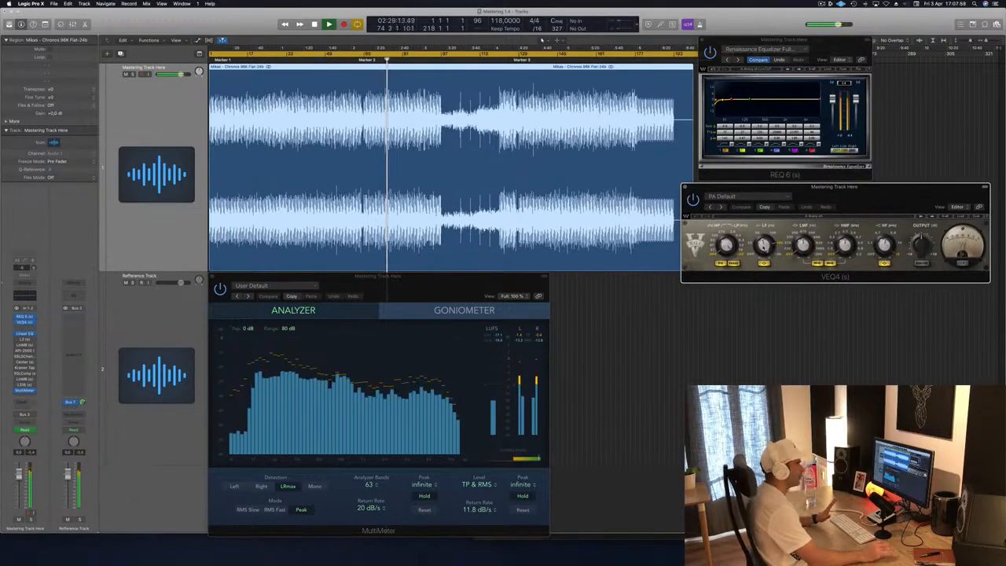
{"action": "left_click", "coordinate": [964, 264]}
{"action": "left_click_drag", "start_coordinate": [948, 184], "coordinate": [905, 204]}
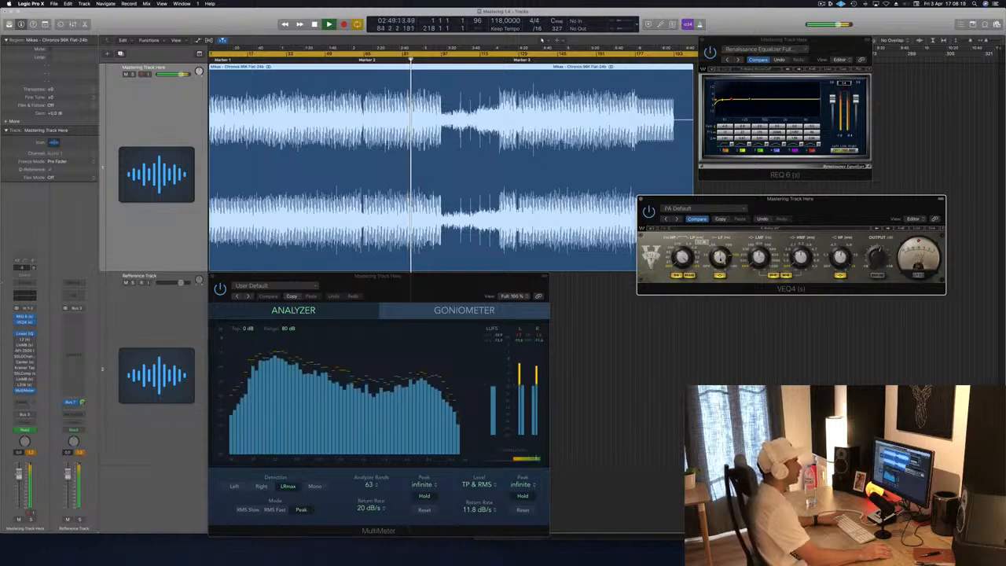
{"action": "left_click_drag", "start_coordinate": [820, 212], "coordinate": [796, 205]}
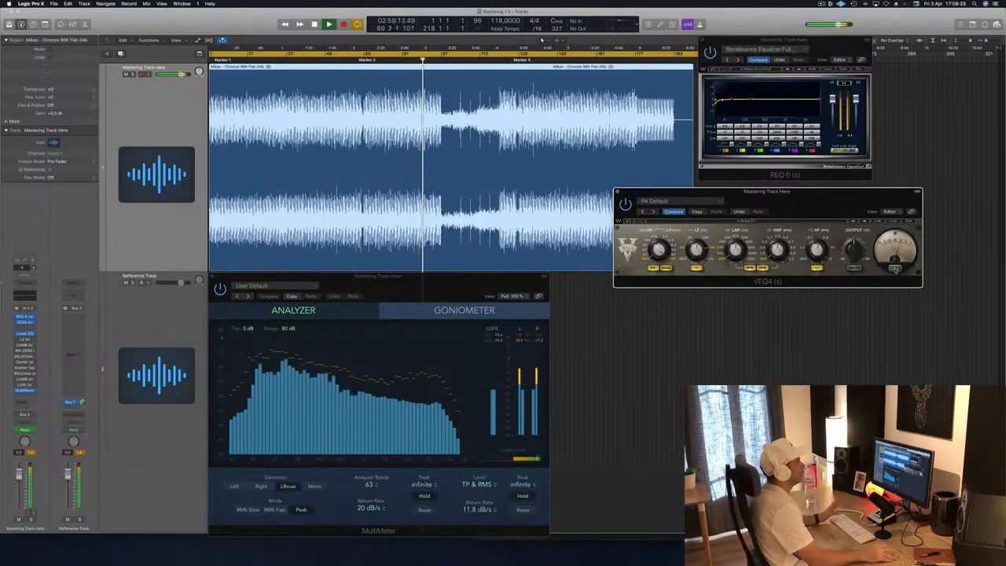
{"action": "left_click_drag", "start_coordinate": [879, 200], "coordinate": [926, 207]}
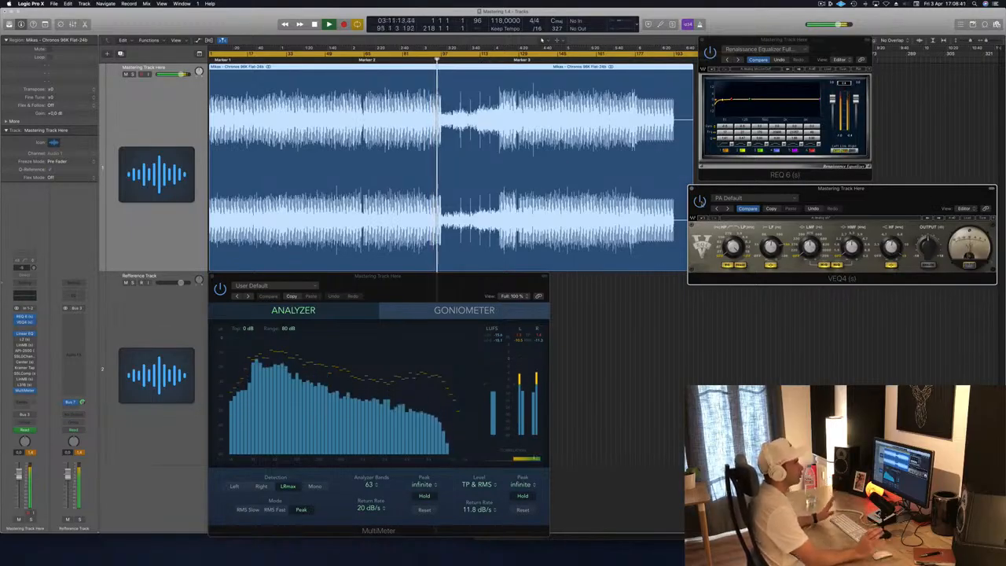
Set the cycle range from bar 66 near Marker 2 to the breakdown at bar 97 and play it
{"action": "key", "text": "space"}
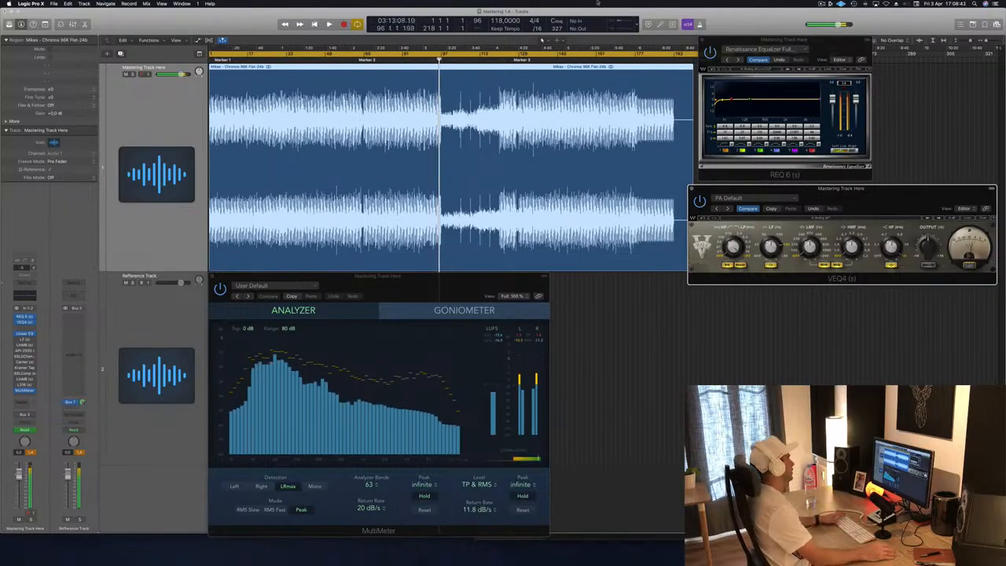
{"action": "left_click_drag", "start_coordinate": [366, 53], "coordinate": [442, 57]}
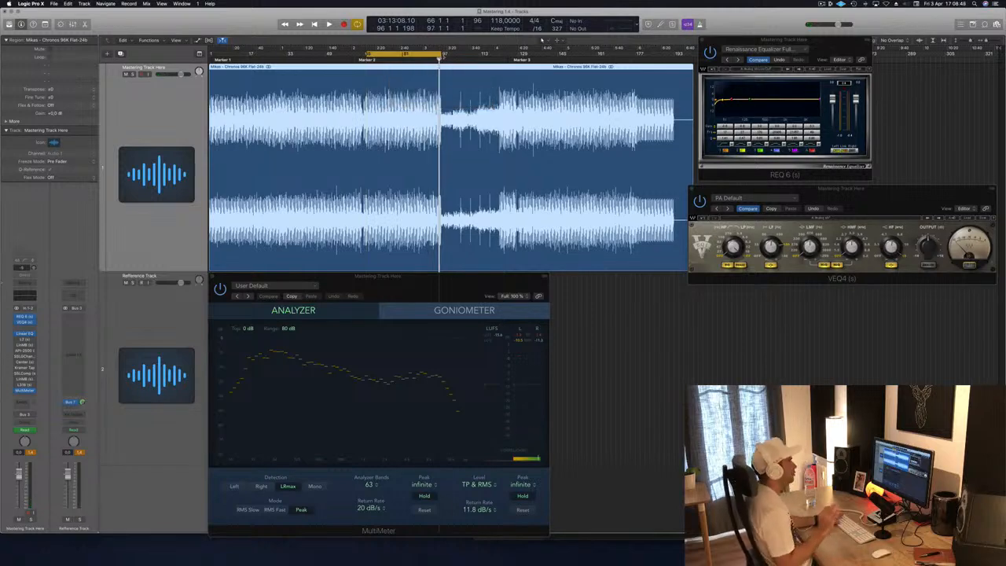
{"action": "key", "text": "space"}
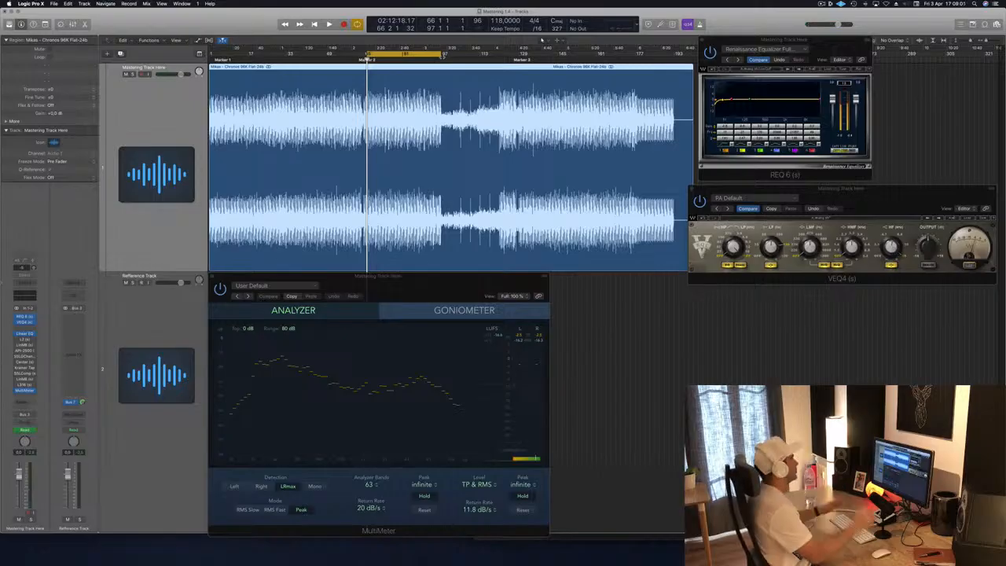
{"action": "key", "text": "space"}
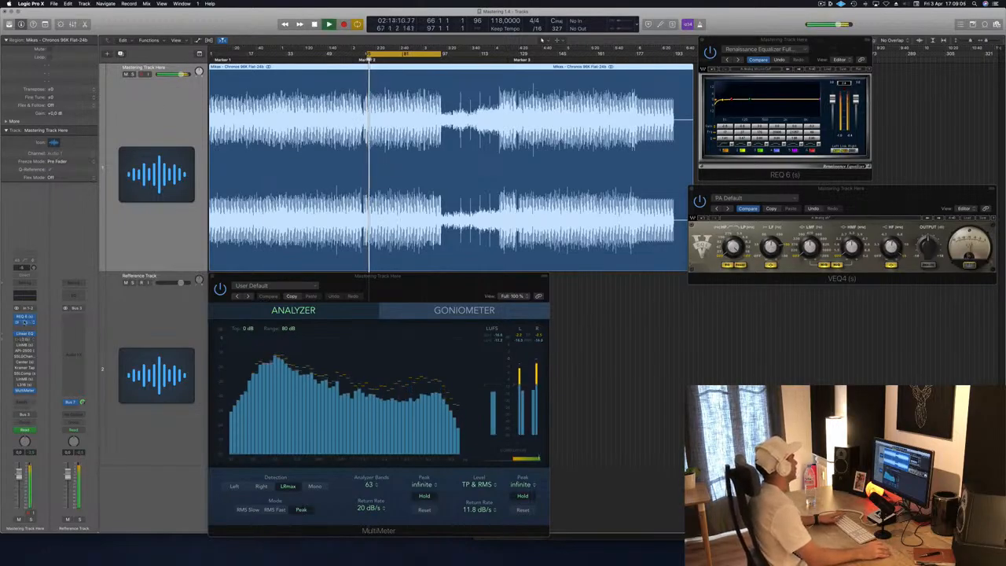
Examine the Linear Phase EQ's curve and live spectrum while the cycle plays, and close its window
{"action": "left_click", "coordinate": [23, 334]}
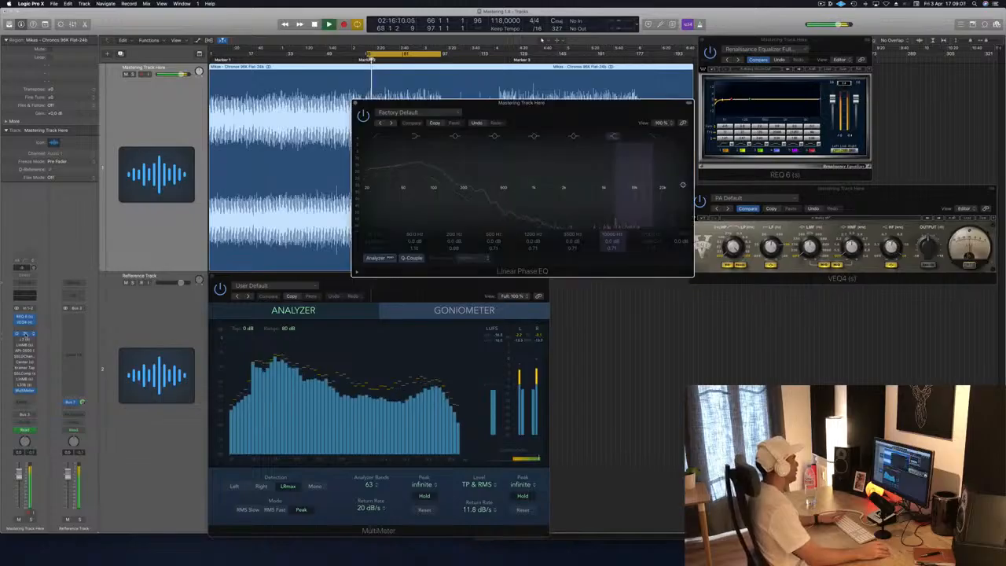
{"action": "left_click_drag", "start_coordinate": [545, 103], "coordinate": [540, 134]}
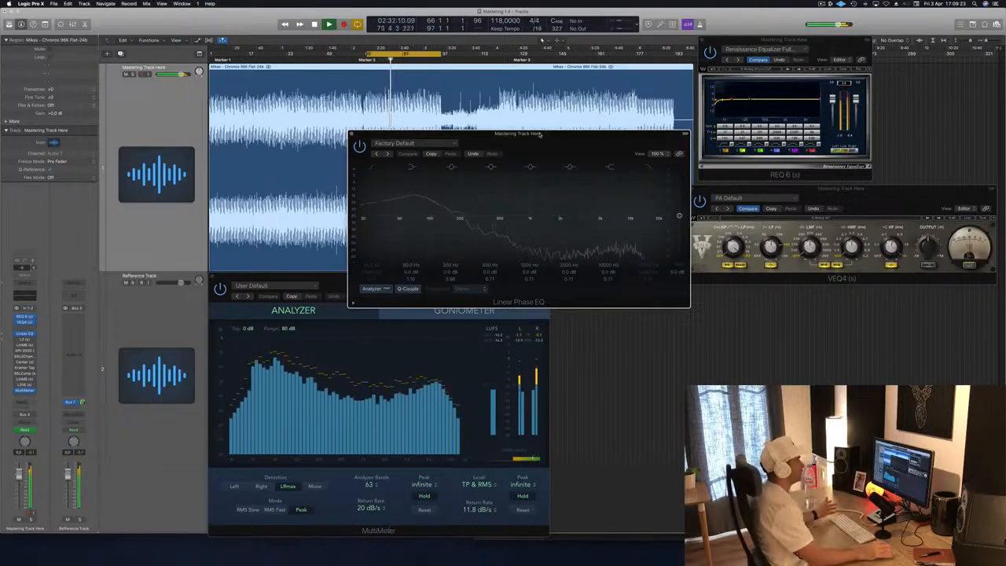
{"action": "left_click_drag", "start_coordinate": [546, 137], "coordinate": [550, 150]}
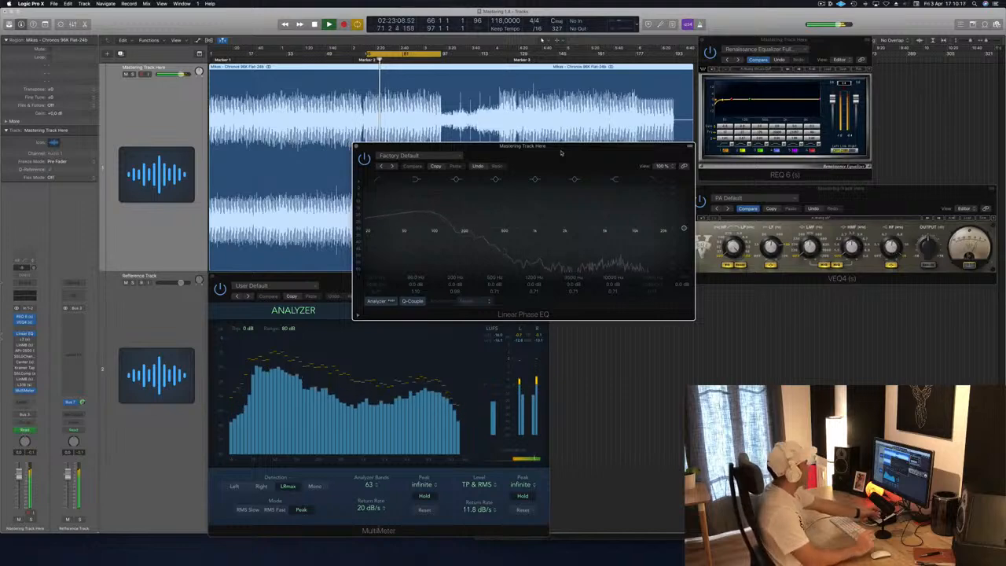
{"action": "left_click_drag", "start_coordinate": [573, 144], "coordinate": [607, 92]}
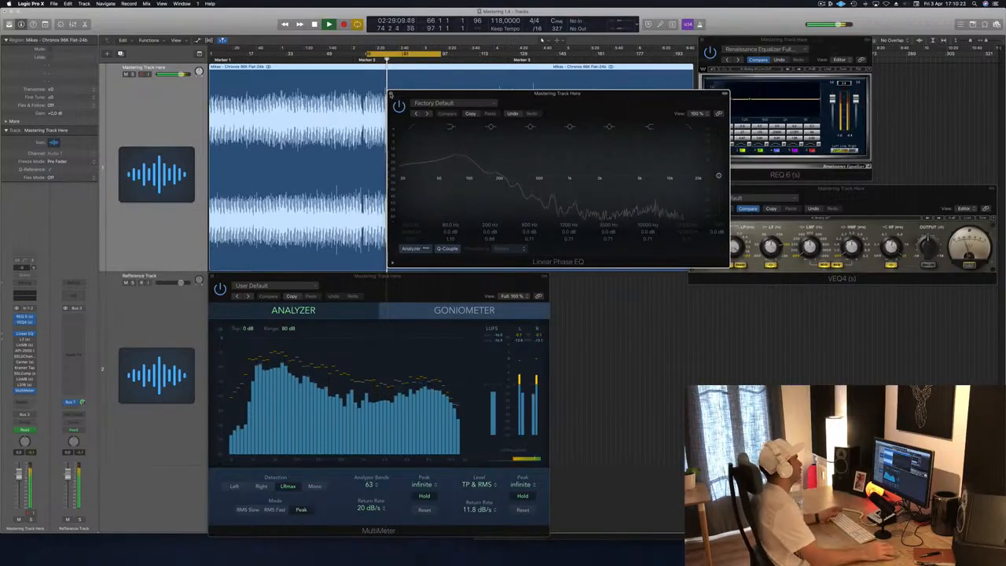
{"action": "left_click", "coordinate": [390, 94]}
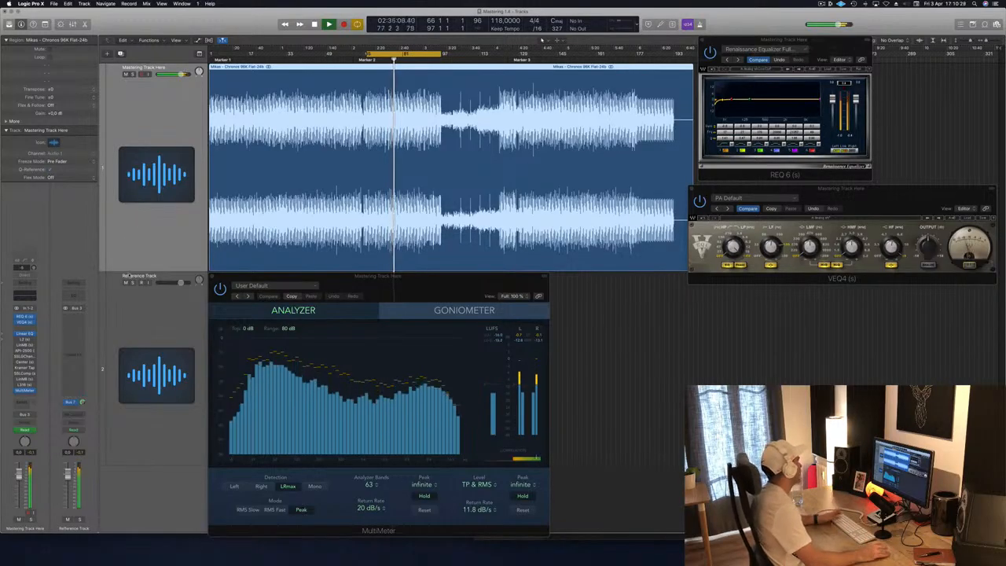
Enable the L2 Ultramaximizer beneath the VEQ4 window and lower its threshold slightly
{"action": "left_click", "coordinate": [23, 339]}
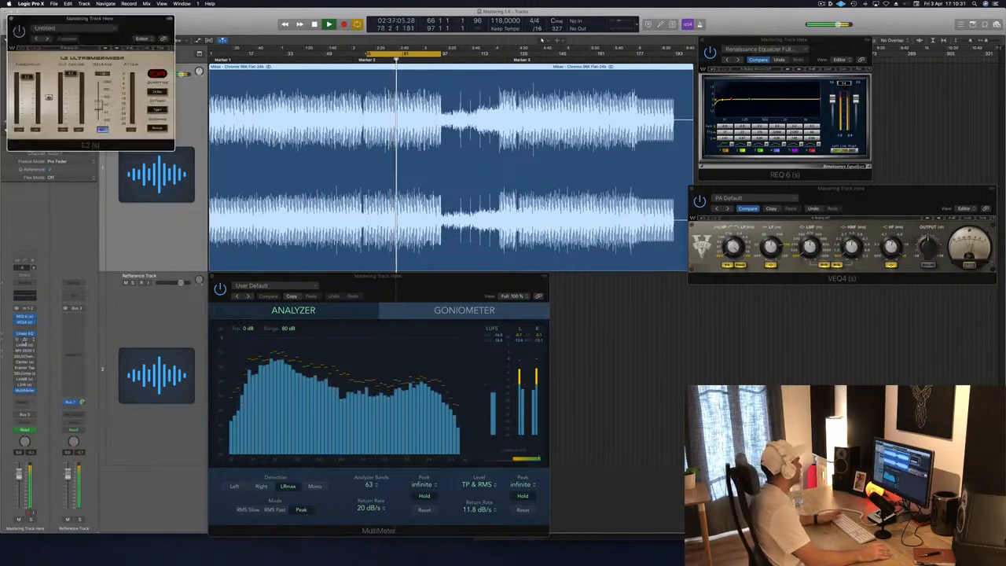
{"action": "left_click_drag", "start_coordinate": [128, 24], "coordinate": [821, 295]}
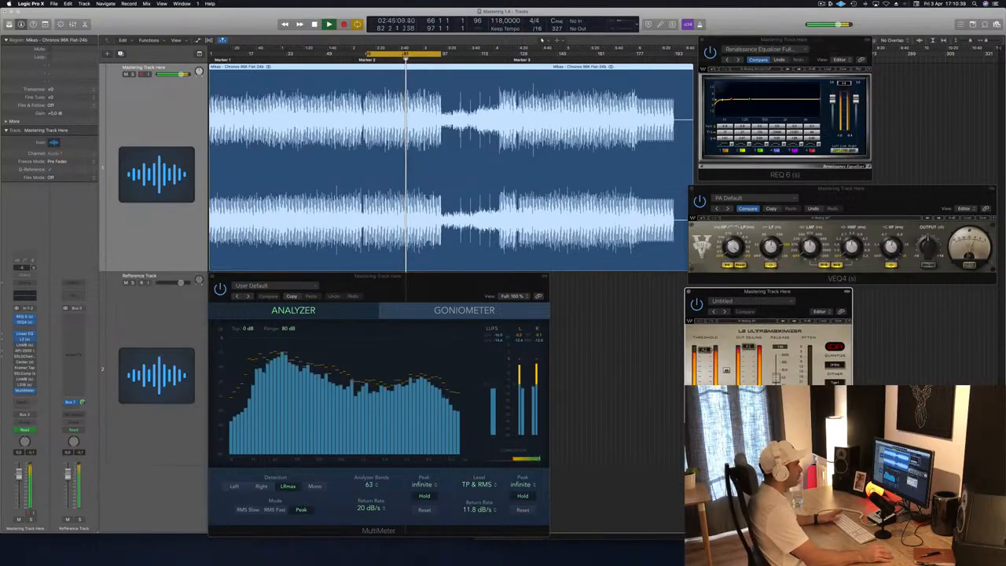
{"action": "left_click_drag", "start_coordinate": [704, 350], "coordinate": [705, 351]}
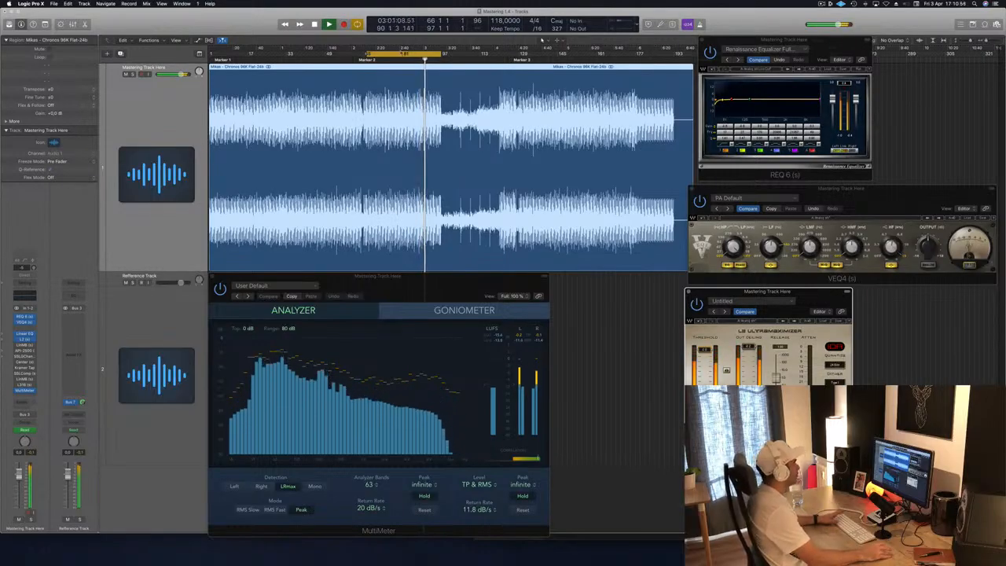
Extend the start of the cycle range back to bar 25 and play the longer section
{"action": "left_click", "coordinate": [326, 60]}
{"action": "left_click", "coordinate": [308, 60]}
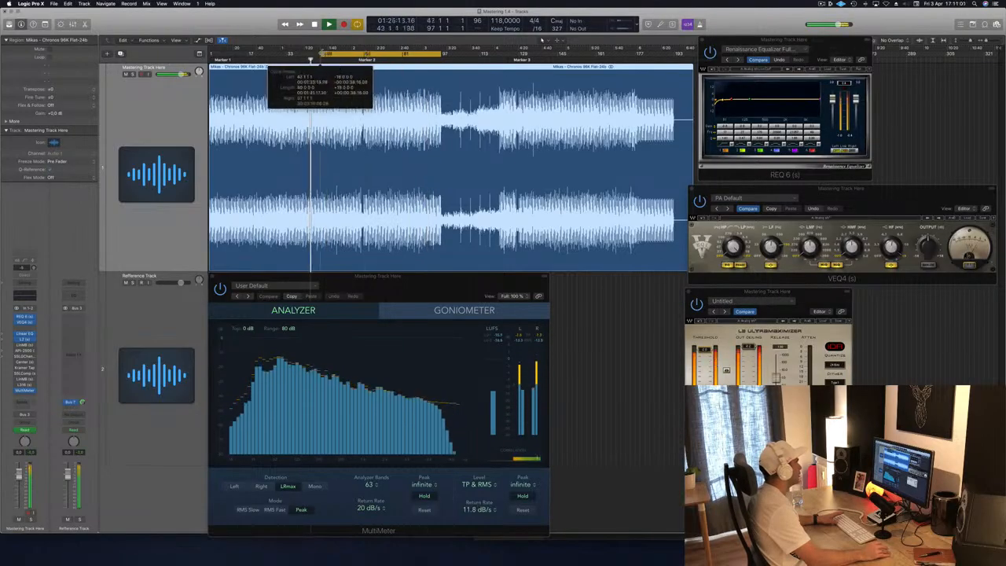
{"action": "key", "text": "space"}
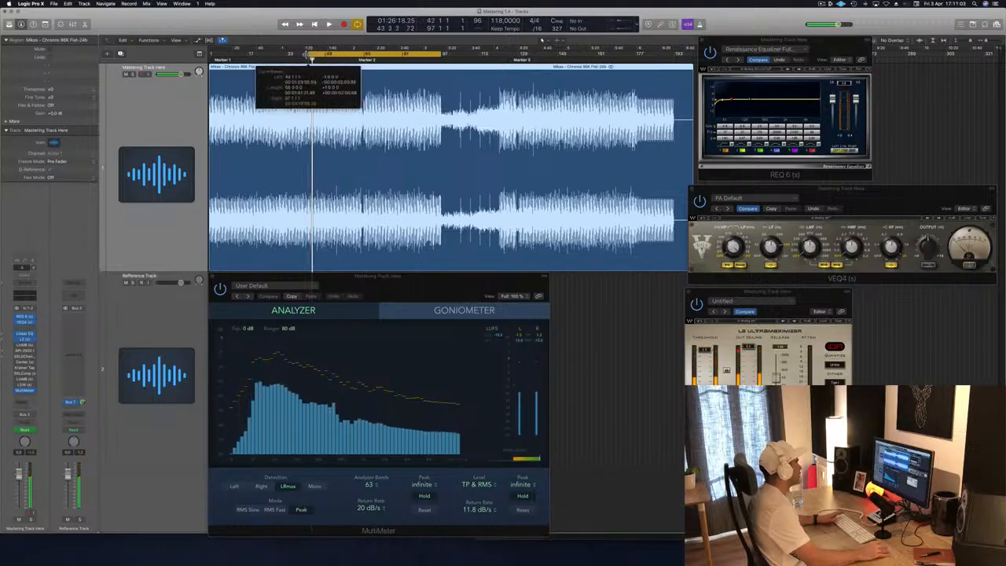
{"action": "key", "text": "space"}
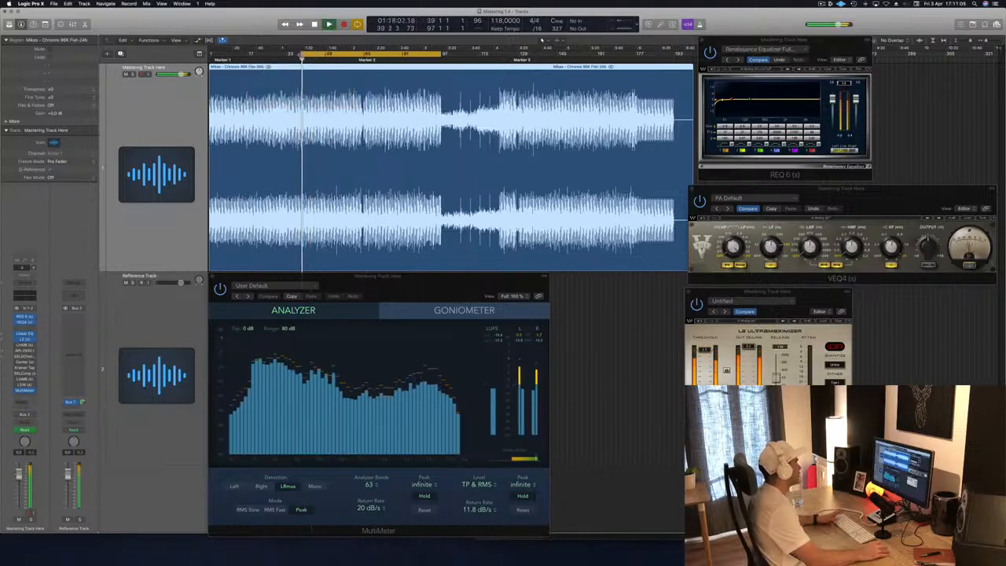
{"action": "left_click_drag", "start_coordinate": [301, 54], "coordinate": [268, 57]}
{"action": "key", "text": "space"}
{"action": "key", "text": "space"}
{"action": "key", "text": "space"}
{"action": "key", "text": "space"}
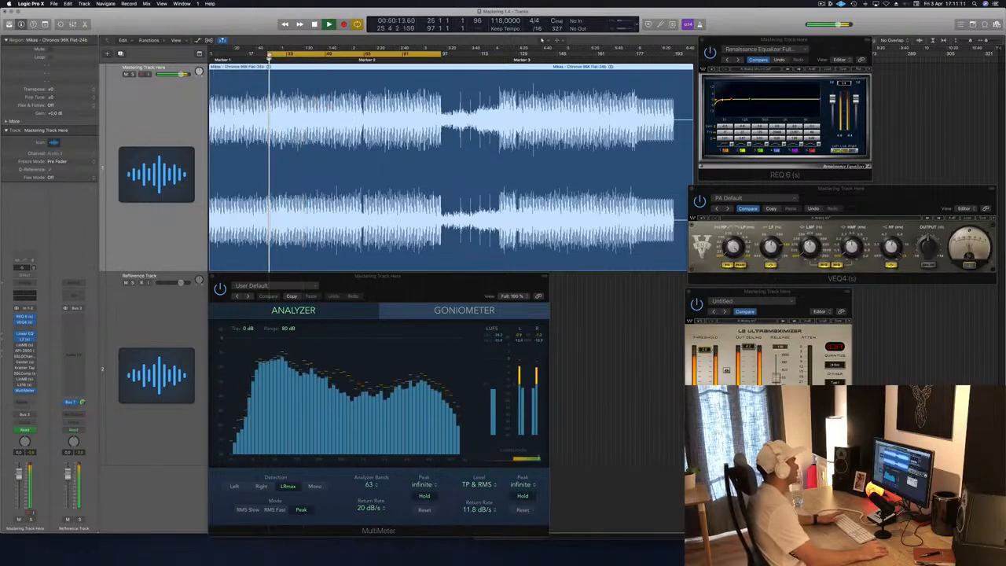
Move the start of the cycle range to bar 33 and restart playback from there
{"action": "left_click_drag", "start_coordinate": [269, 57], "coordinate": [286, 55]}
{"action": "key", "text": "space"}
{"action": "key", "text": "space"}
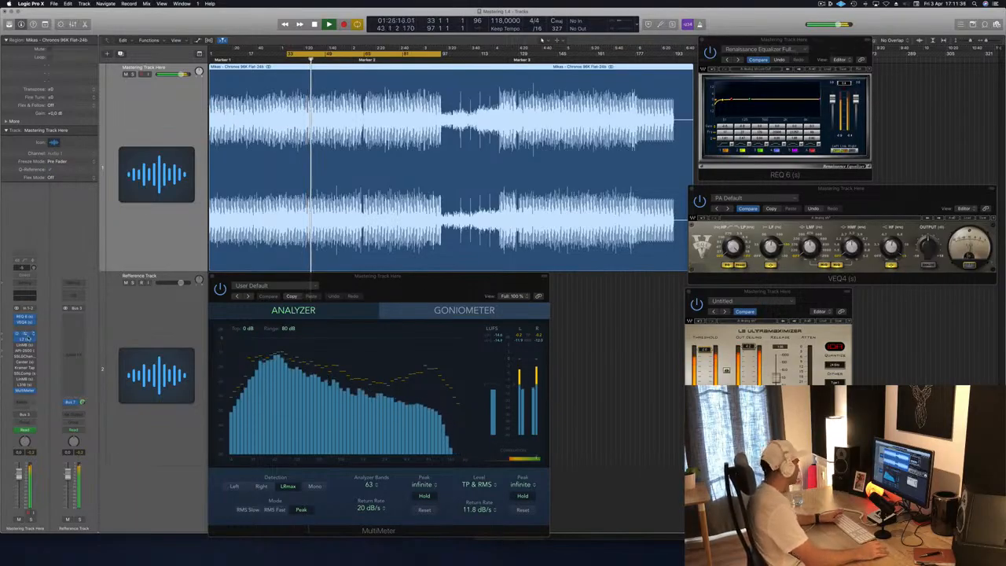
Open and enable the Linear Phase Multiband, placing its window beneath VEQ4 with the L2 Ultramaximizer window moved beside it
{"action": "left_click", "coordinate": [822, 305]}
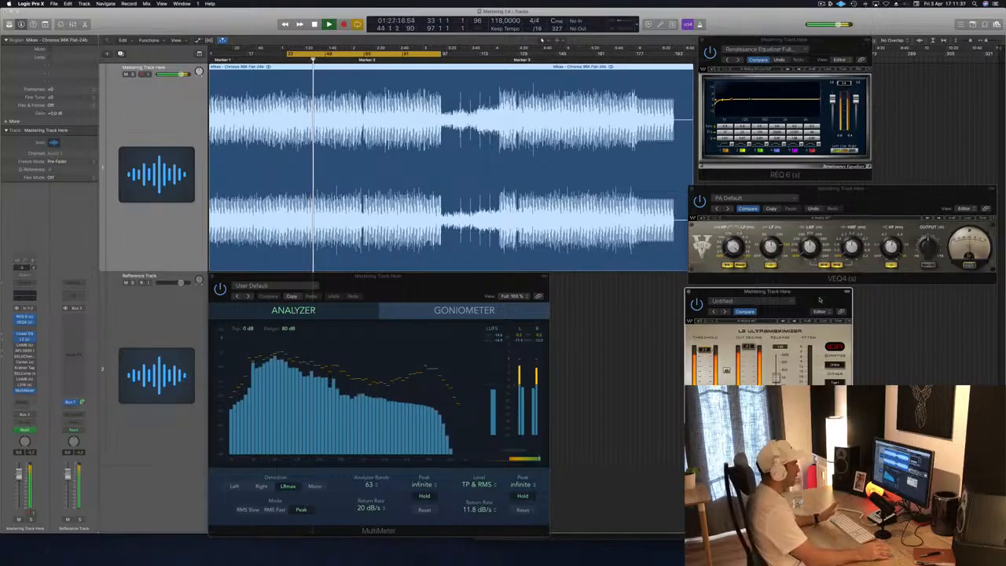
{"action": "left_click", "coordinate": [25, 344]}
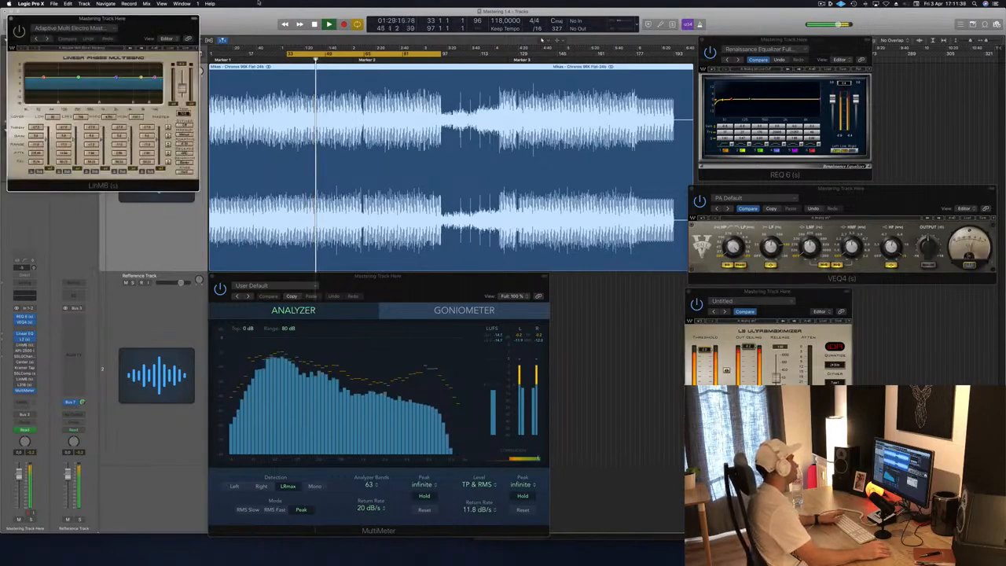
{"action": "left_click_drag", "start_coordinate": [123, 23], "coordinate": [810, 348]}
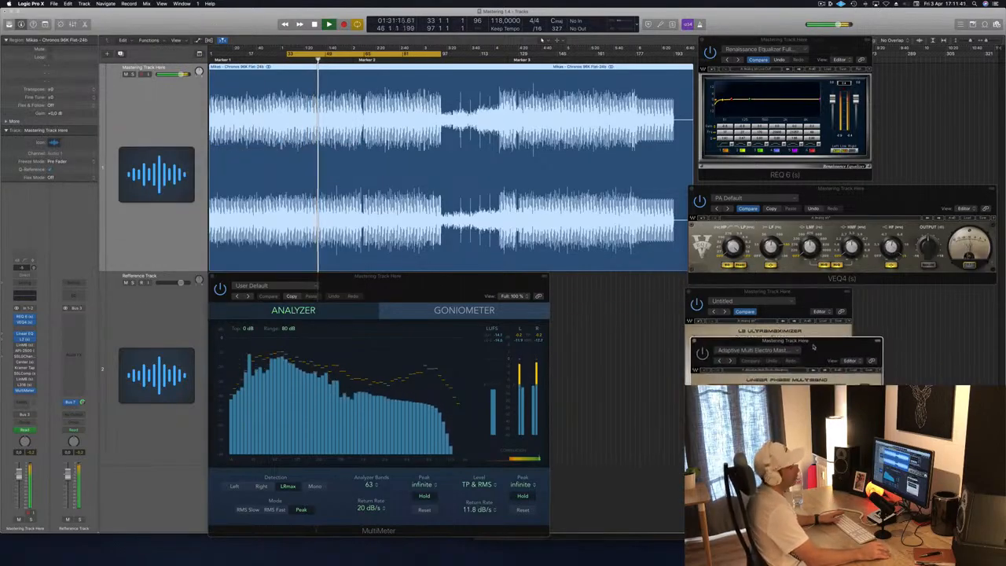
{"action": "left_click_drag", "start_coordinate": [804, 293], "coordinate": [637, 290]}
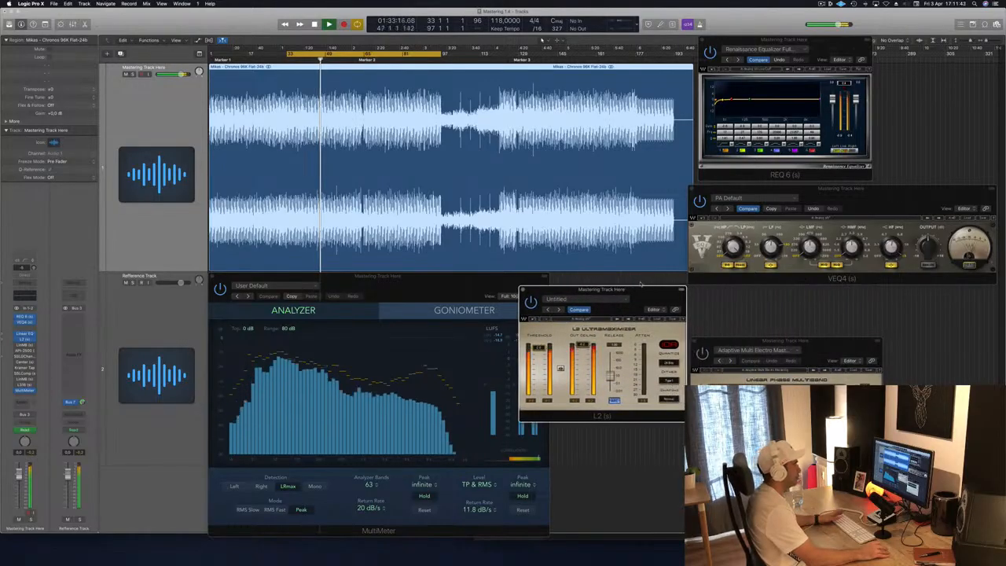
{"action": "left_click_drag", "start_coordinate": [821, 341], "coordinate": [820, 295]}
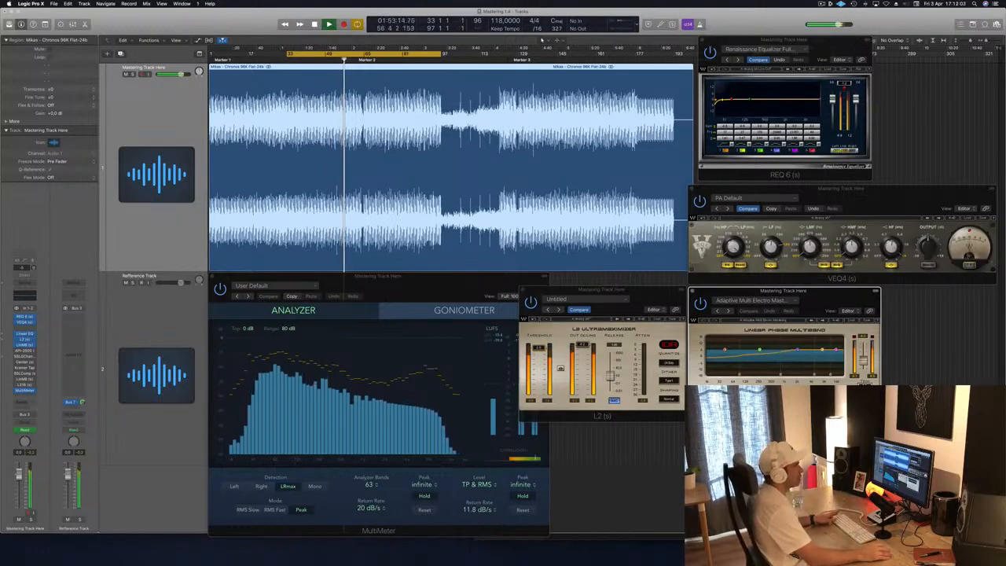
{"action": "left_click_drag", "start_coordinate": [835, 293], "coordinate": [838, 297]}
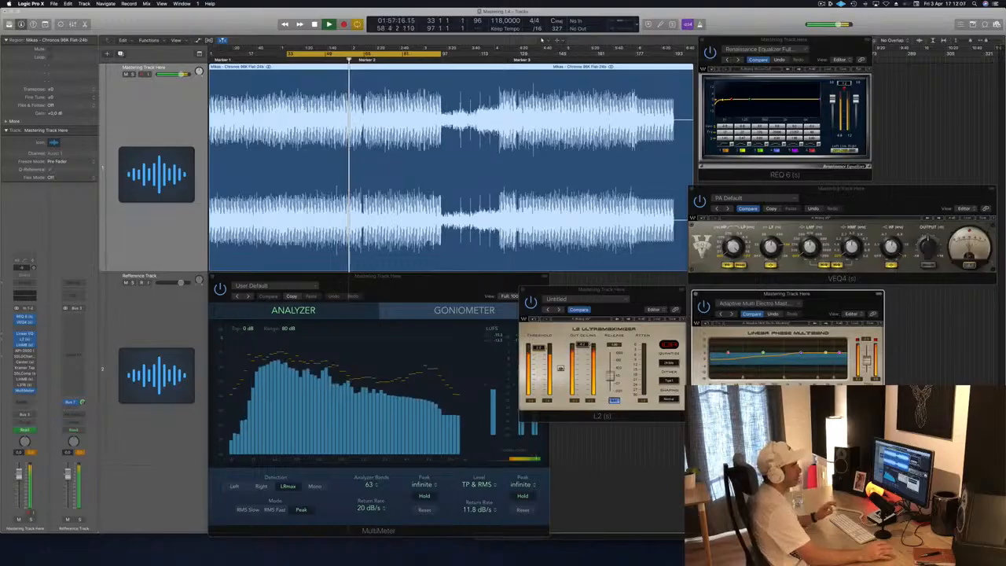
{"action": "left_click_drag", "start_coordinate": [812, 295], "coordinate": [812, 293]}
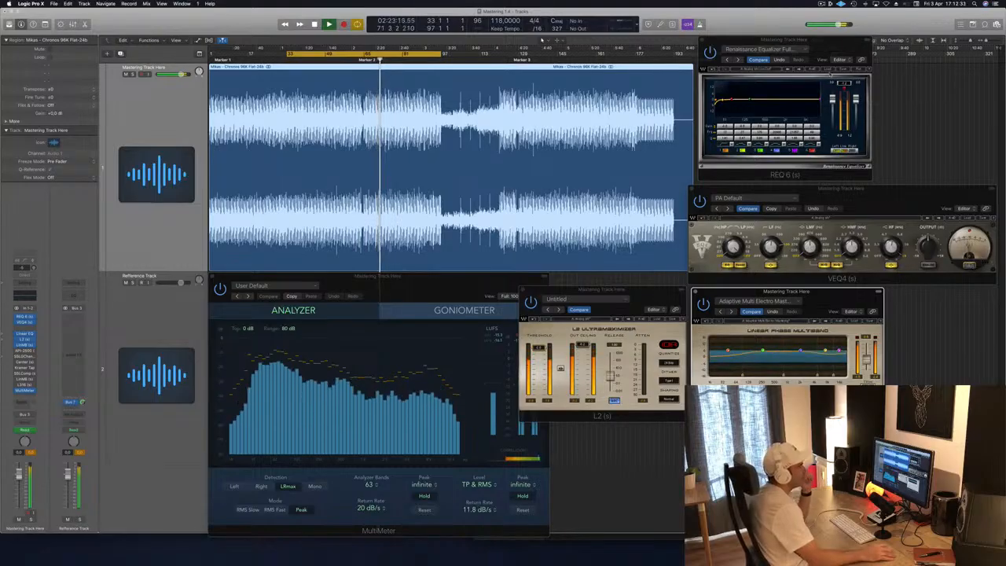
Replay the cycle from bar 33 and check the REQ 6, VEQ4 and Linear Phase Multiband while it plays
{"action": "left_click", "coordinate": [847, 84]}
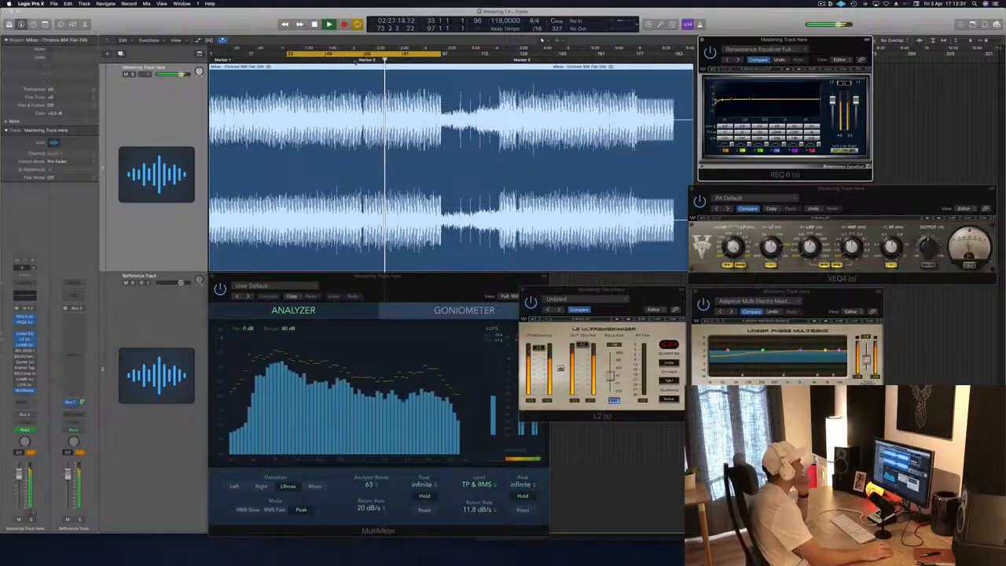
{"action": "key", "text": "space"}
{"action": "key", "text": "space"}
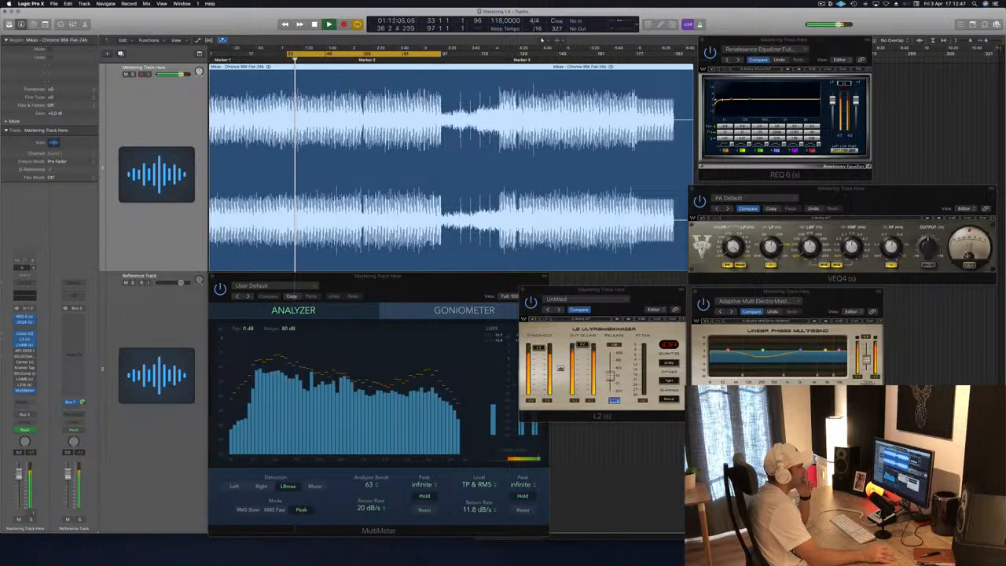
{"action": "left_click", "coordinate": [928, 190]}
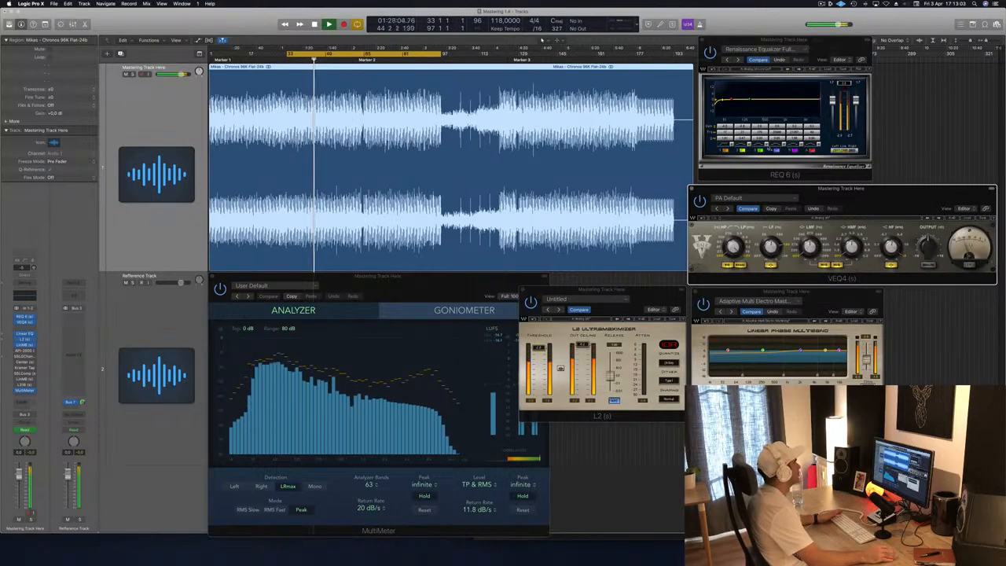
{"action": "left_click", "coordinate": [25, 343]}
{"action": "left_click", "coordinate": [24, 343]}
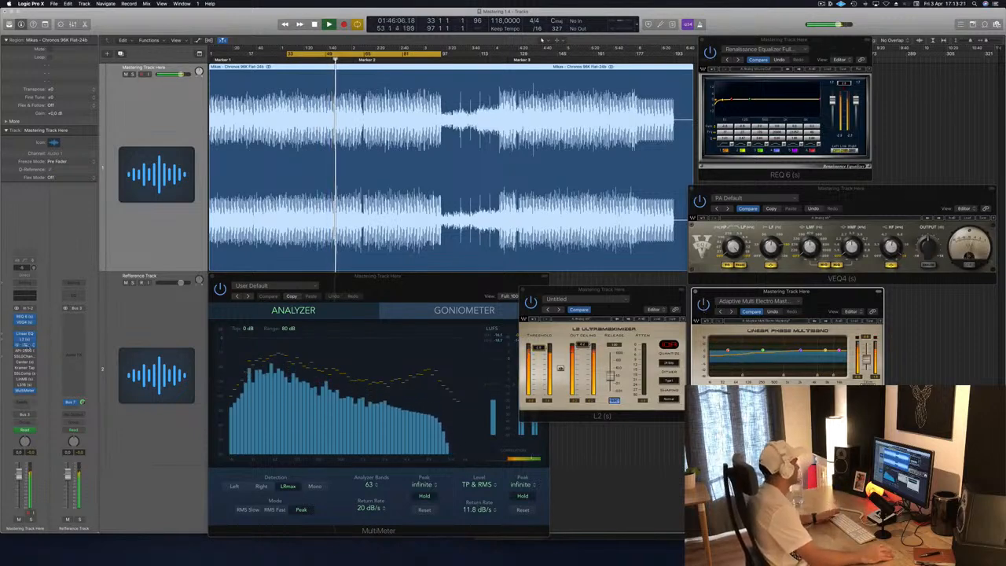
Open and enable the API-2500 compressor and place its window over the lower part of the Linear Phase Multiband
{"action": "left_click", "coordinate": [26, 350]}
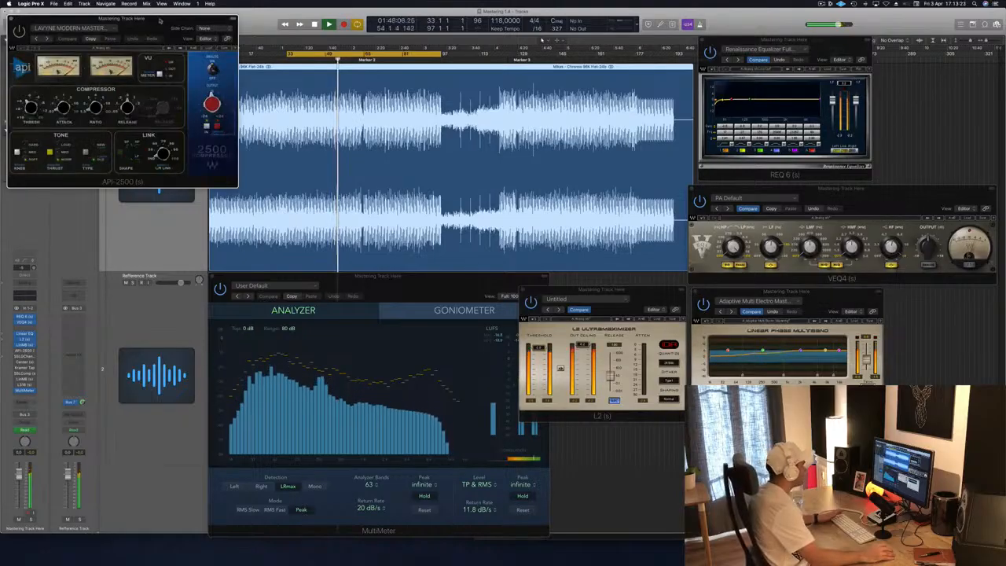
{"action": "left_click_drag", "start_coordinate": [160, 21], "coordinate": [703, 364]}
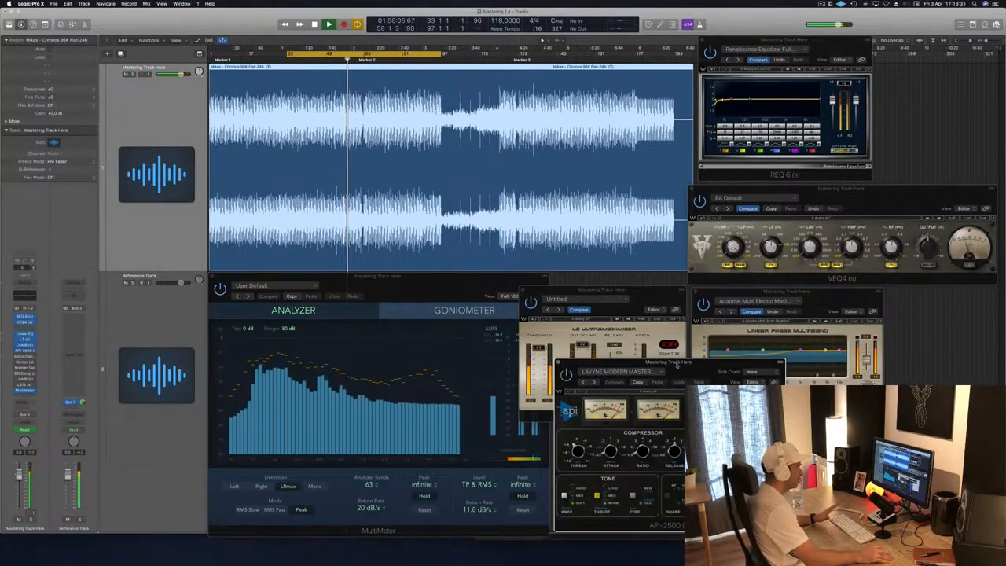
{"action": "left_click_drag", "start_coordinate": [700, 369], "coordinate": [706, 363]}
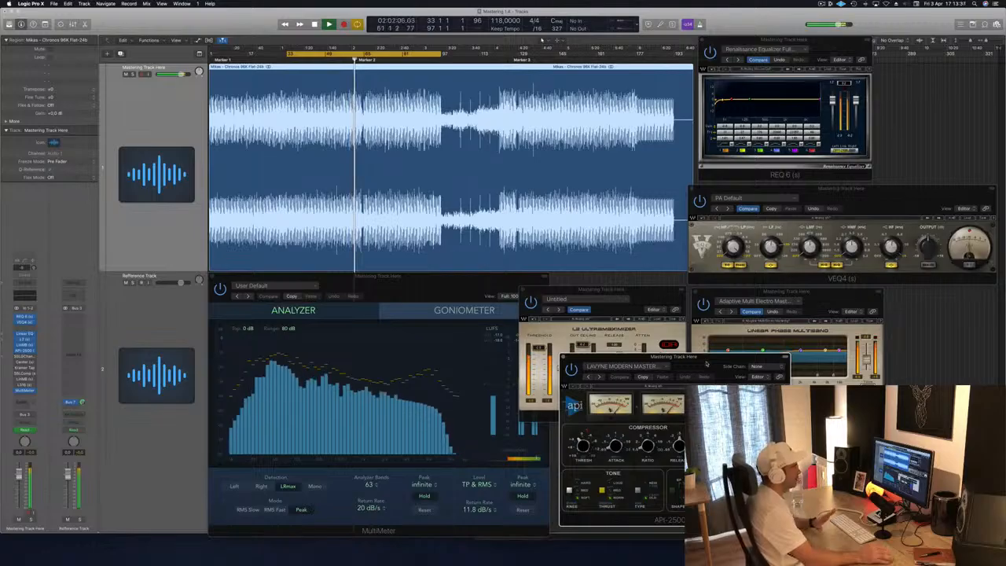
{"action": "left_click_drag", "start_coordinate": [706, 363], "coordinate": [707, 364]}
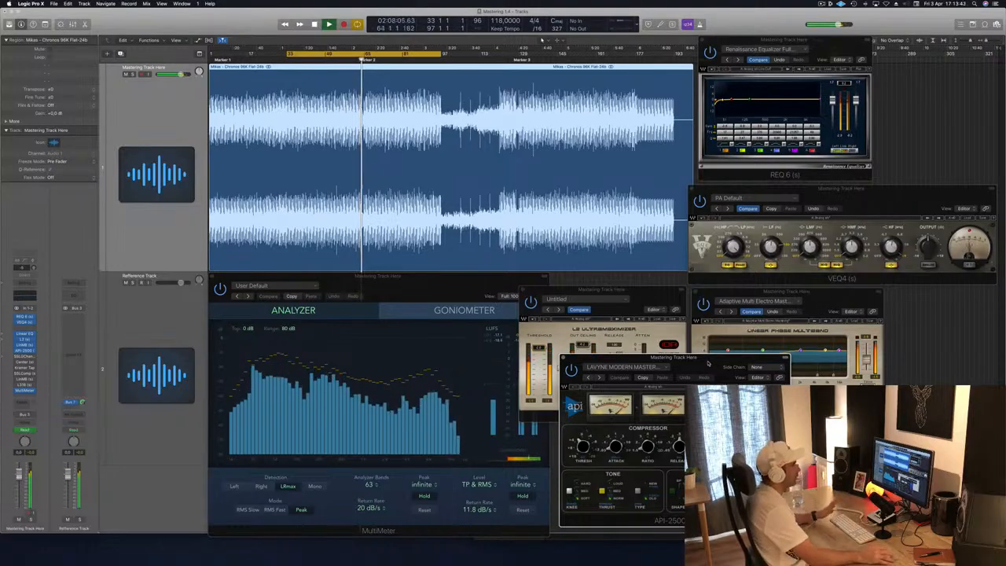
{"action": "left_click_drag", "start_coordinate": [707, 363], "coordinate": [871, 355]}
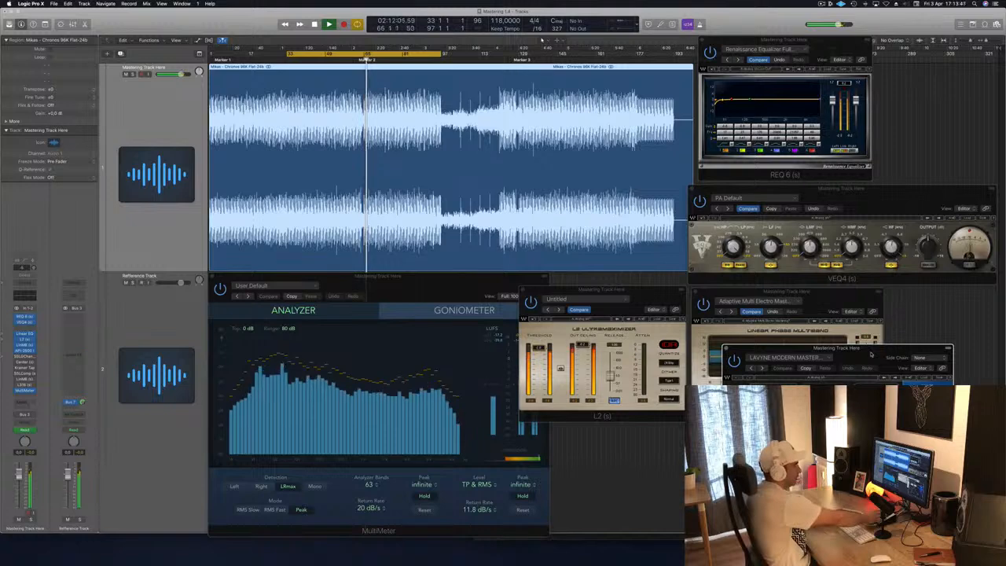
Bring the MultiMeter forward and adjust a control on the API-2500 while monitoring the channel level
{"action": "left_click", "coordinate": [485, 282]}
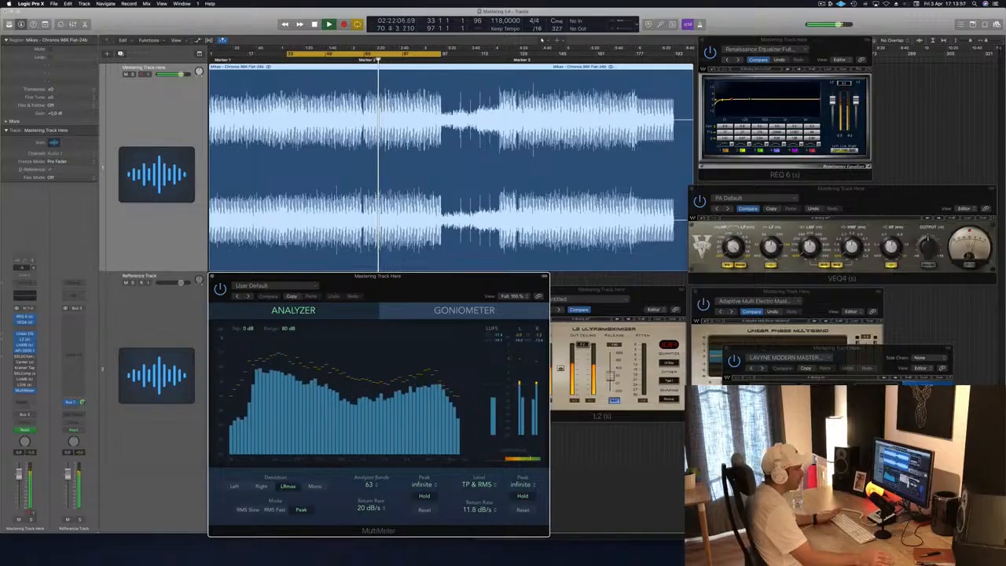
{"action": "left_click", "coordinate": [837, 448]}
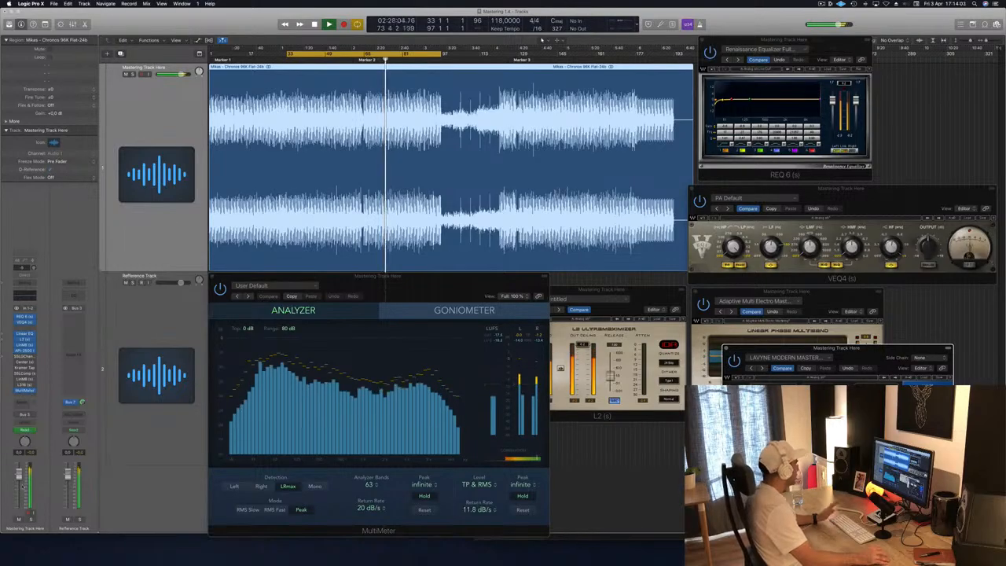
{"action": "left_click", "coordinate": [31, 474]}
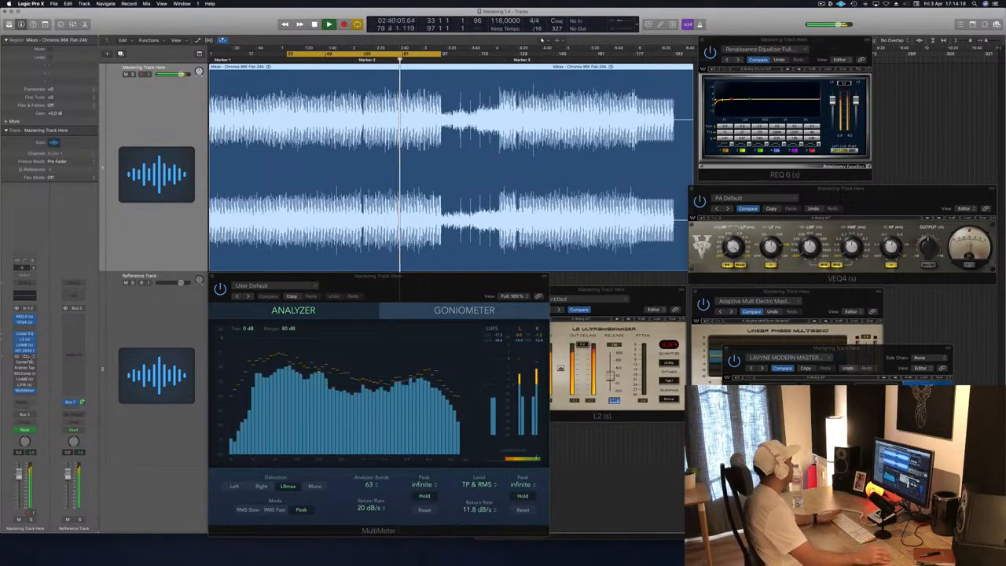
Open and enable the SSL G-Channel, leaving its Full Reset preset, and place its window between the MultiMeter and VEQ4
{"action": "left_click", "coordinate": [25, 357]}
{"action": "left_click", "coordinate": [71, 27]}
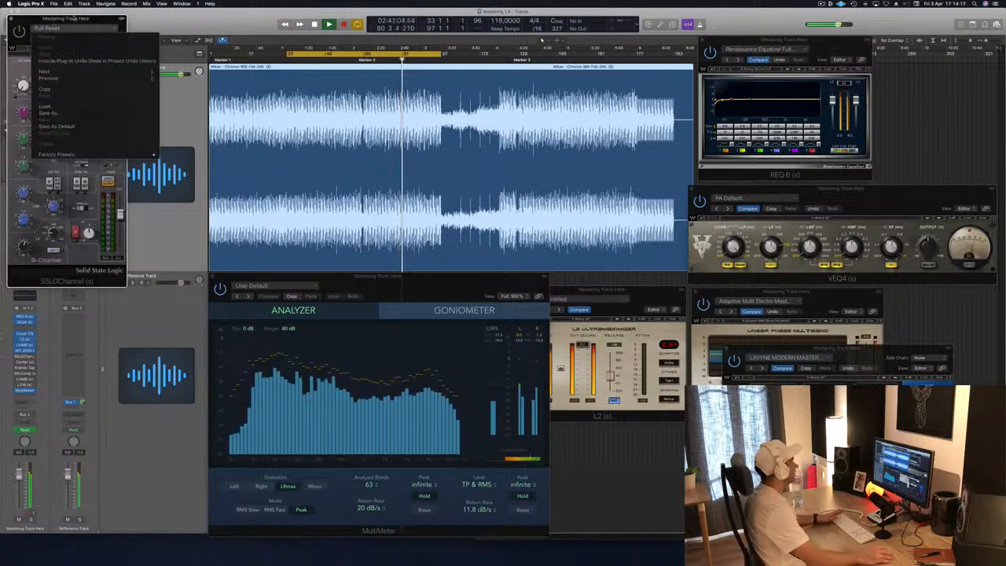
{"action": "left_click", "coordinate": [71, 19]}
{"action": "left_click_drag", "start_coordinate": [70, 19], "coordinate": [740, 193]}
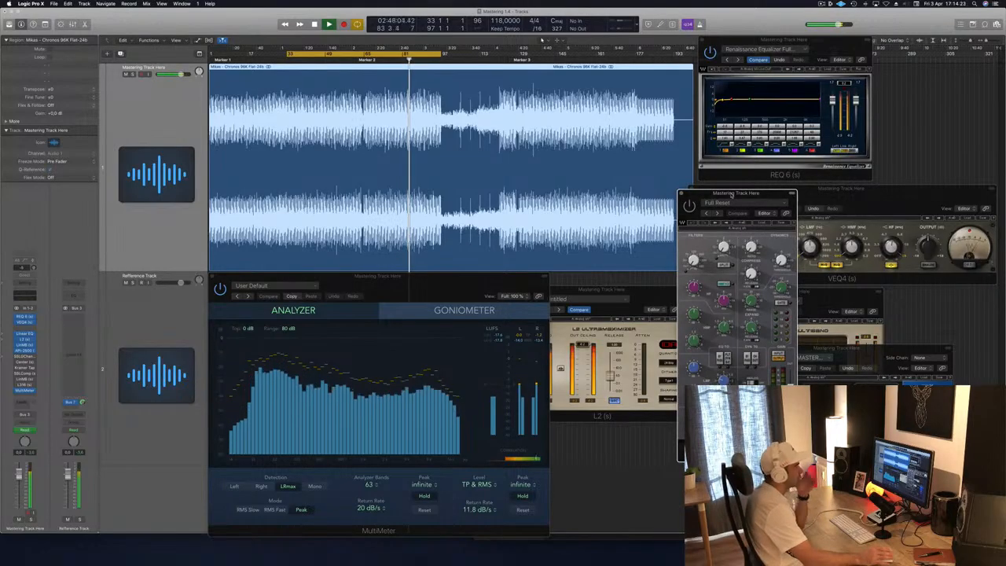
{"action": "left_click_drag", "start_coordinate": [733, 194], "coordinate": [633, 206]}
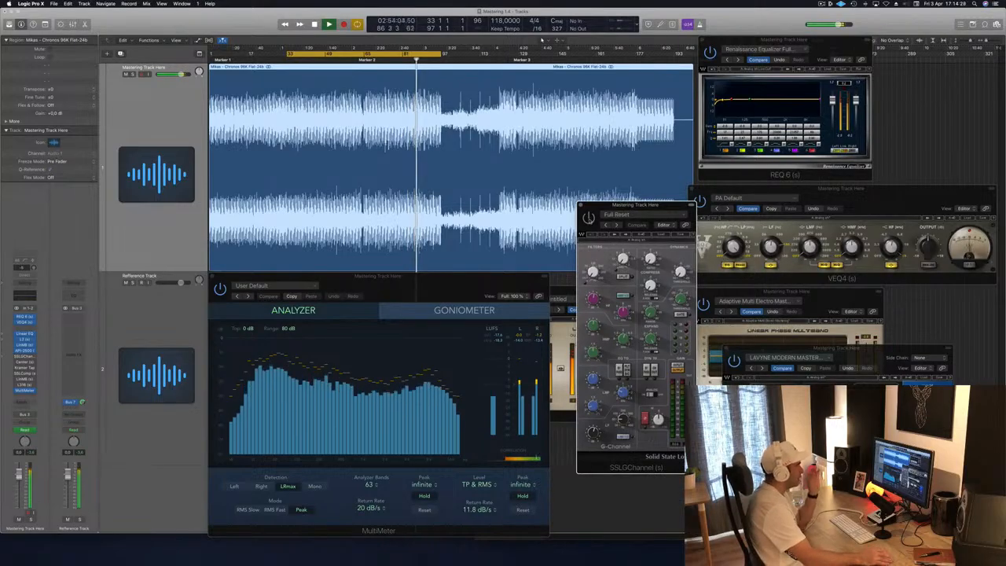
{"action": "left_click_drag", "start_coordinate": [601, 207], "coordinate": [580, 205]}
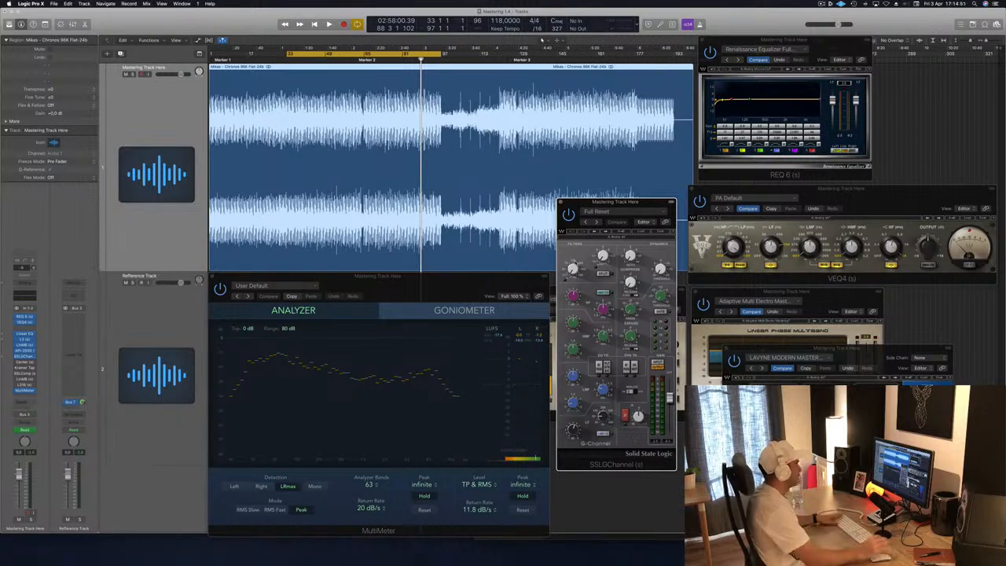
Play the cycle, toggle the upper switch above the SSL G-Channel's level meters, and reposition its window above the L2
{"action": "key", "text": "space"}
{"action": "left_click_drag", "start_coordinate": [609, 207], "coordinate": [566, 130]}
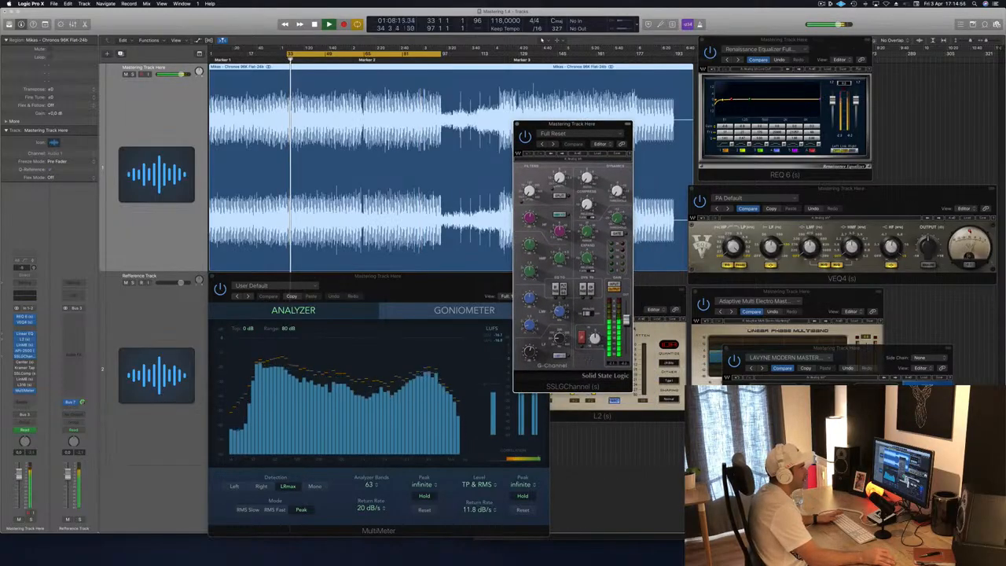
{"action": "key", "text": "super+grave"}
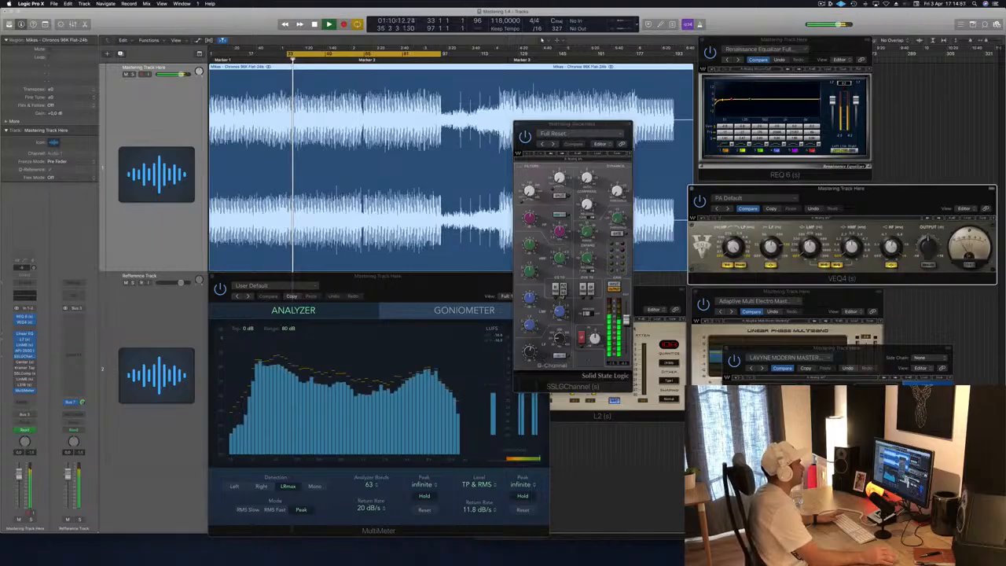
{"action": "left_click", "coordinate": [614, 286]}
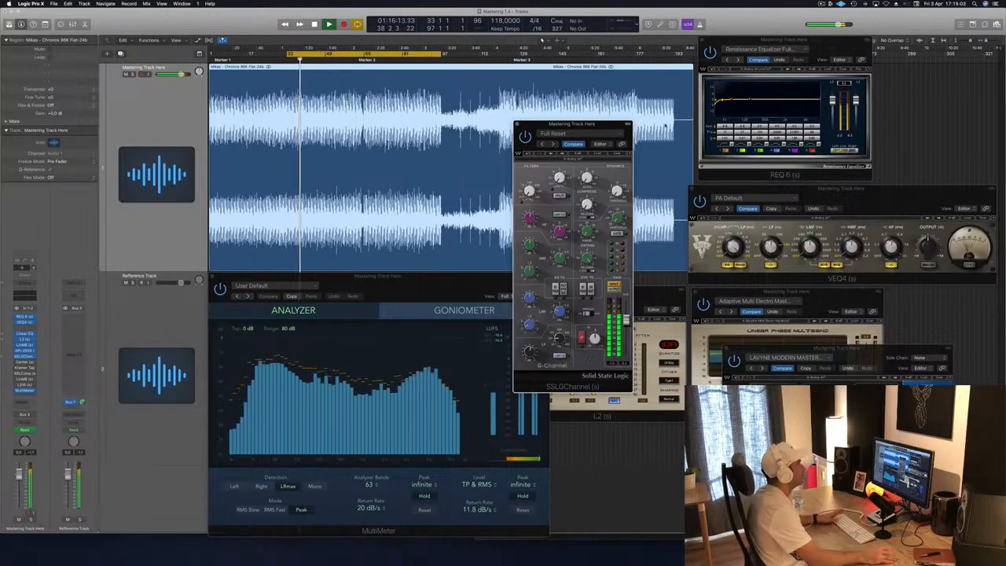
{"action": "left_click_drag", "start_coordinate": [604, 127], "coordinate": [648, 133]}
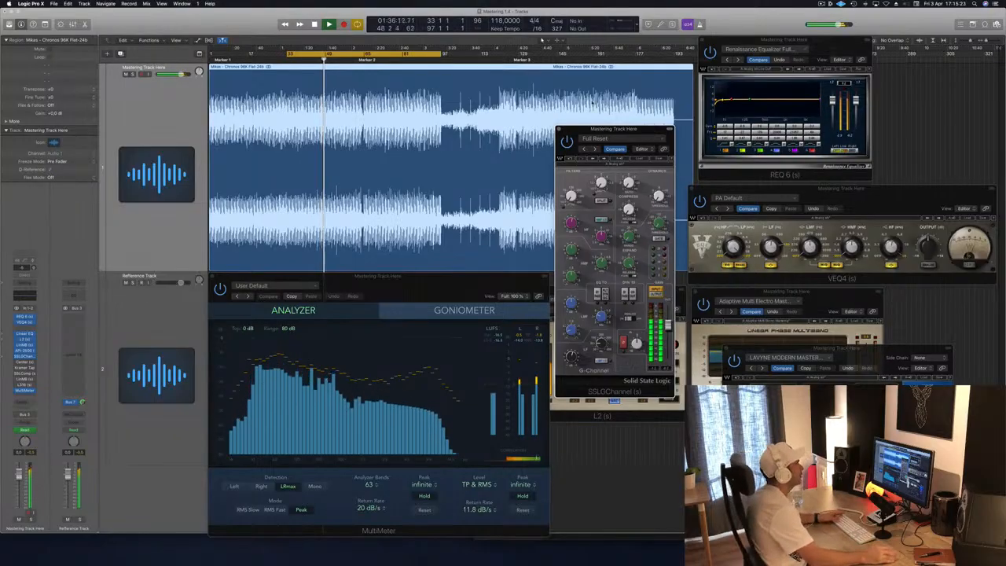
{"action": "left_click_drag", "start_coordinate": [641, 128], "coordinate": [645, 131]}
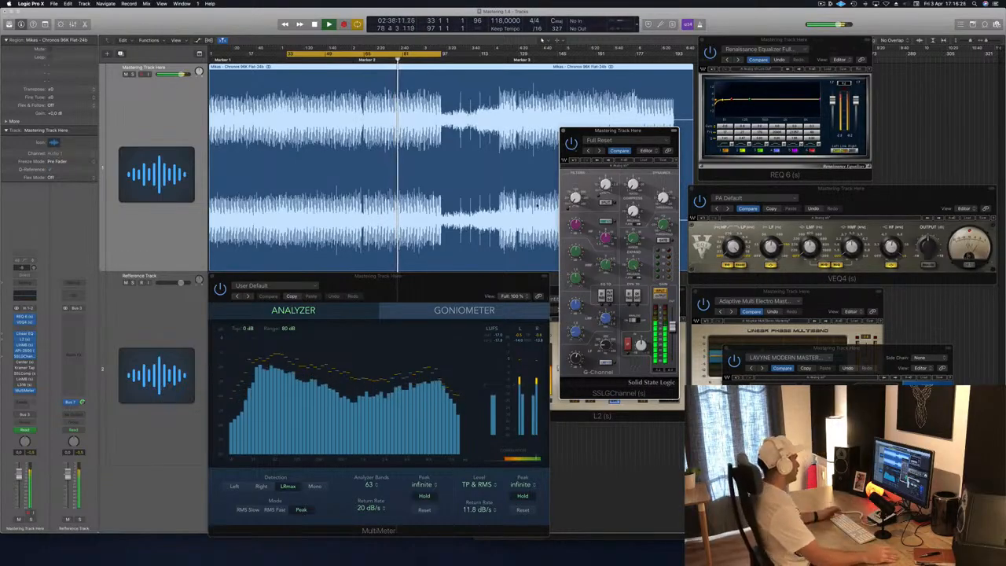
Bring the MultiMeter, Linear Phase Multiband and VEQ4 windows forward in turn to check the sound during playback
{"action": "left_click", "coordinate": [422, 279]}
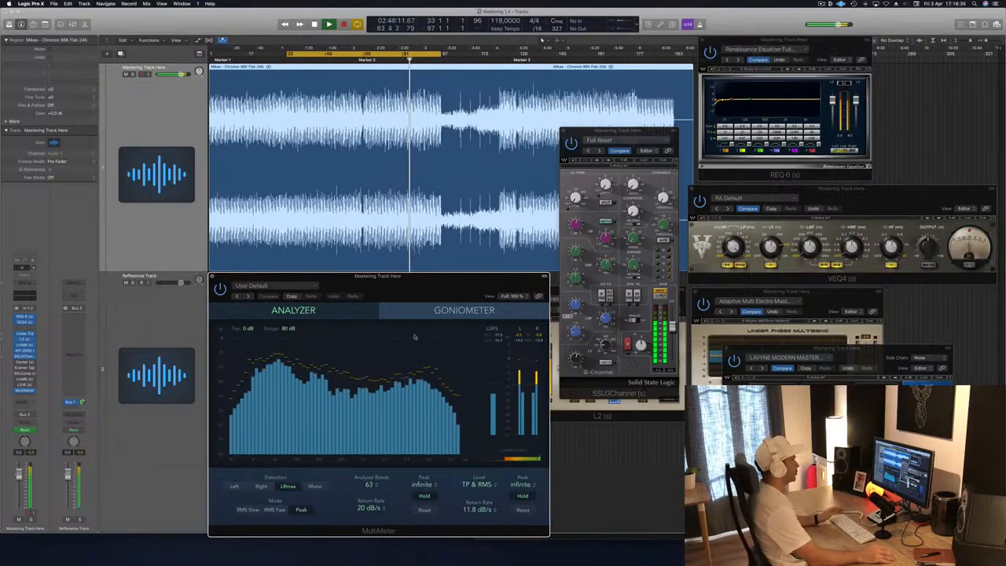
{"action": "left_click", "coordinate": [822, 297]}
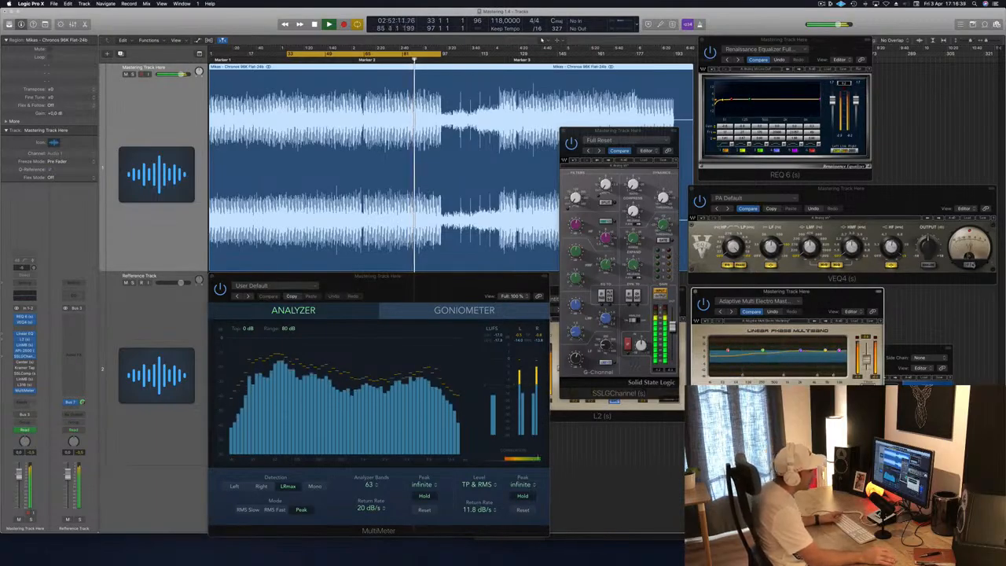
{"action": "left_click", "coordinate": [946, 194]}
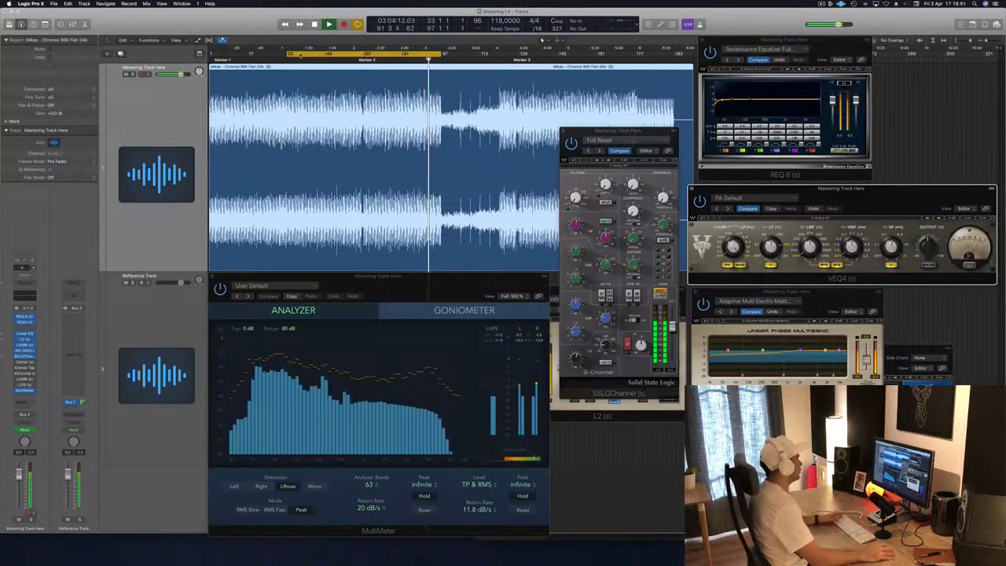
Shift the cycle range to start at bar 65, extend its end to bar 145, and replay it
{"action": "left_click_drag", "start_coordinate": [300, 55], "coordinate": [373, 56]}
{"action": "key", "text": "space"}
{"action": "key", "text": "space"}
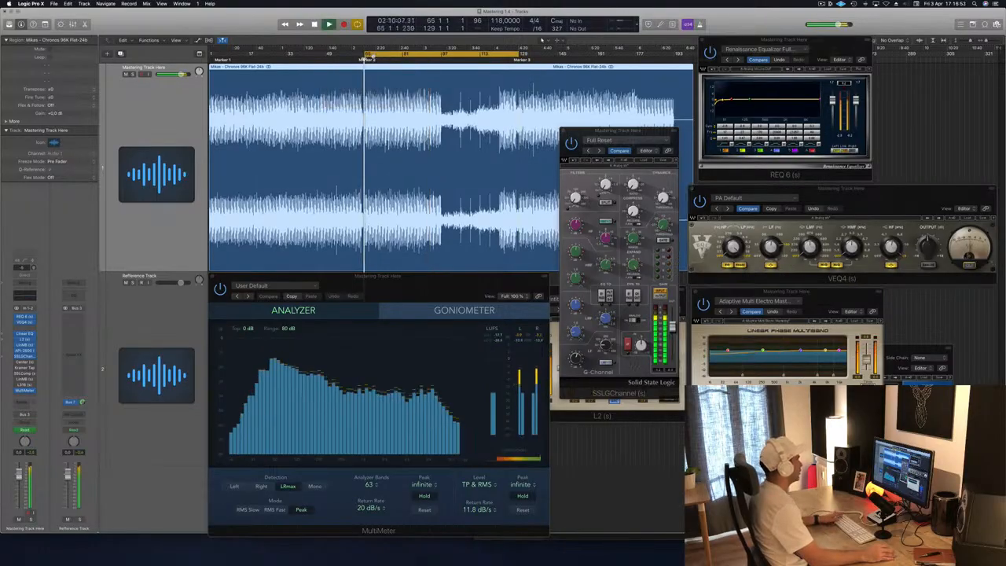
{"action": "left_click_drag", "start_coordinate": [519, 55], "coordinate": [559, 55]}
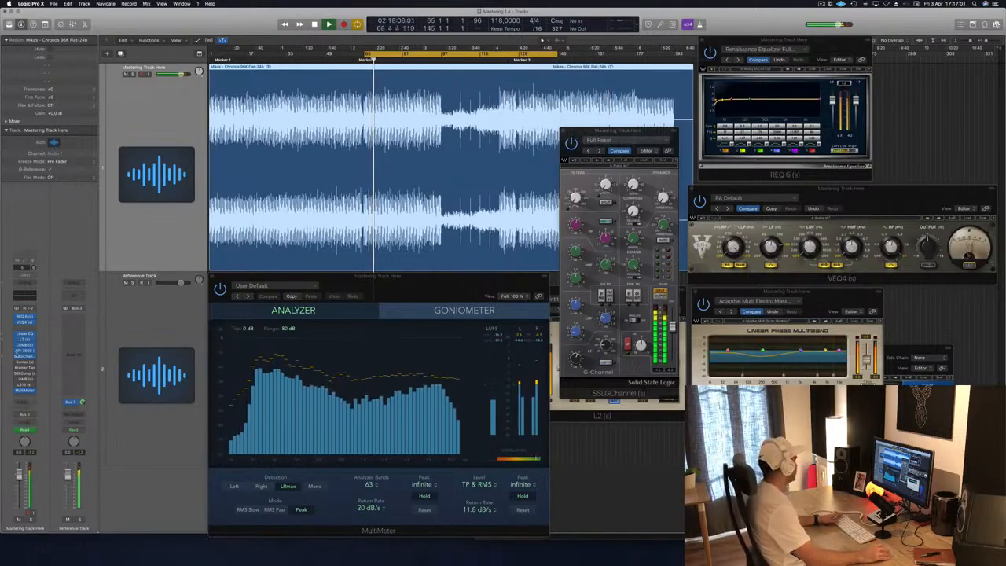
Open and enable the Center plug-in and place its window over the SSL G-Channel
{"action": "left_click", "coordinate": [23, 362]}
{"action": "left_click_drag", "start_coordinate": [95, 22], "coordinate": [674, 187]}
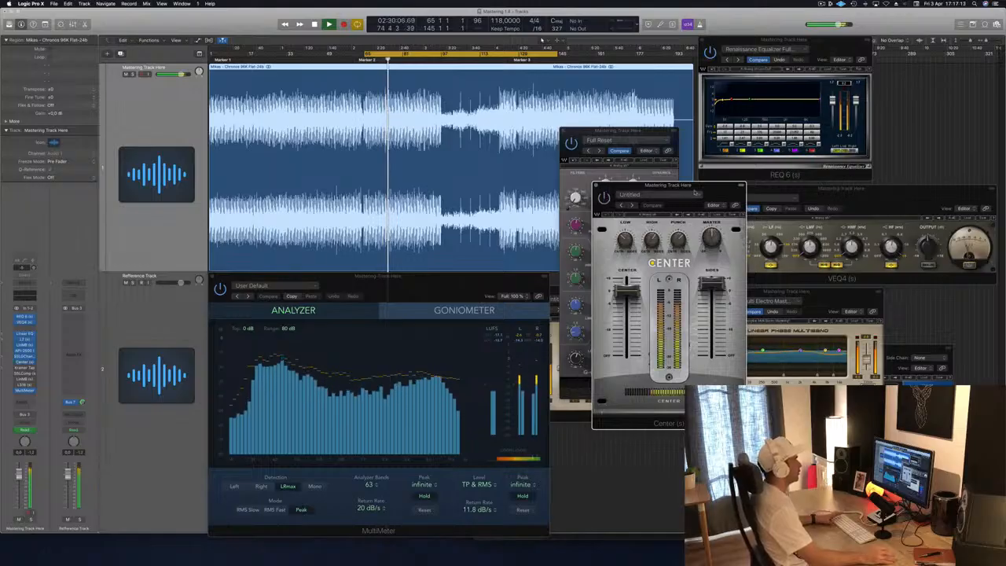
Reposition the Center plug-in window over the SSL G-Channel during playback and close it
{"action": "left_click_drag", "start_coordinate": [704, 188], "coordinate": [669, 163]}
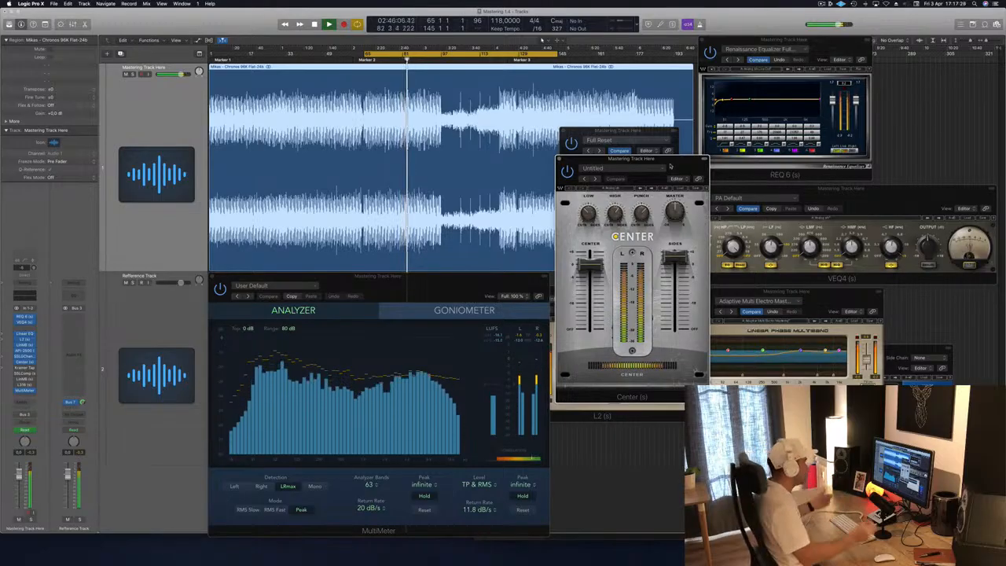
{"action": "left_click_drag", "start_coordinate": [670, 167], "coordinate": [668, 218]}
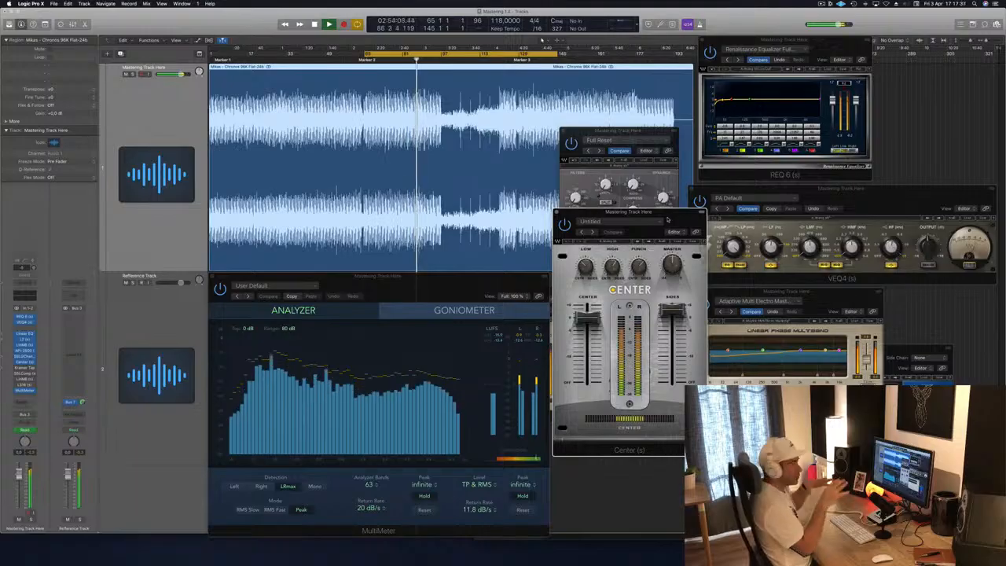
{"action": "left_click_drag", "start_coordinate": [667, 219], "coordinate": [672, 249]}
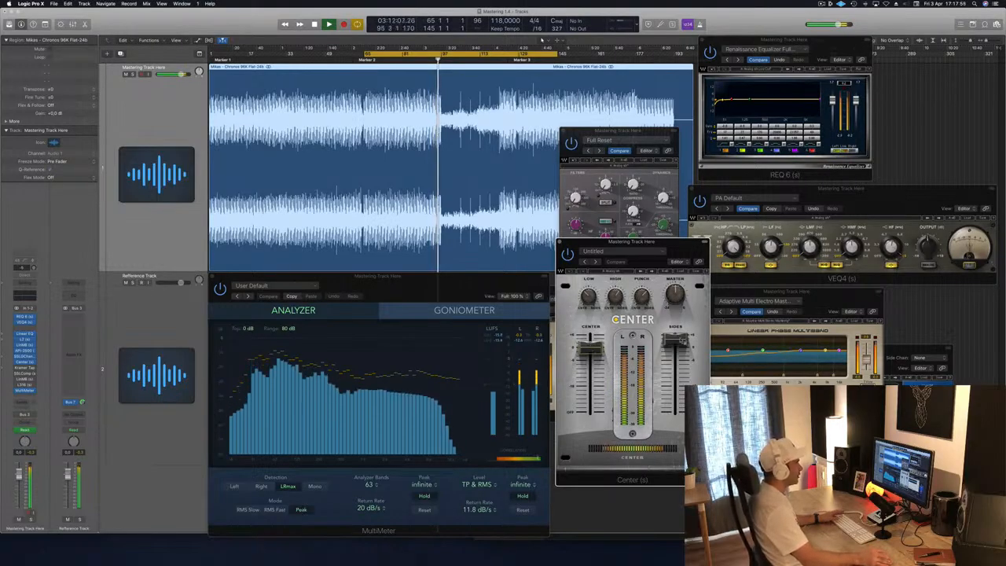
{"action": "mouse_move", "coordinate": [682, 342]}
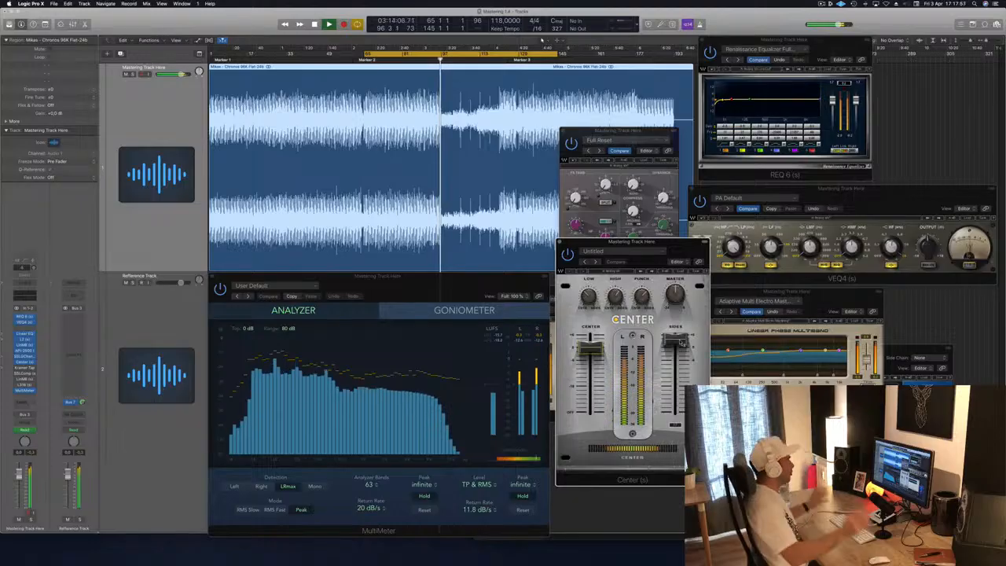
{"action": "left_click_drag", "start_coordinate": [669, 263], "coordinate": [666, 264]}
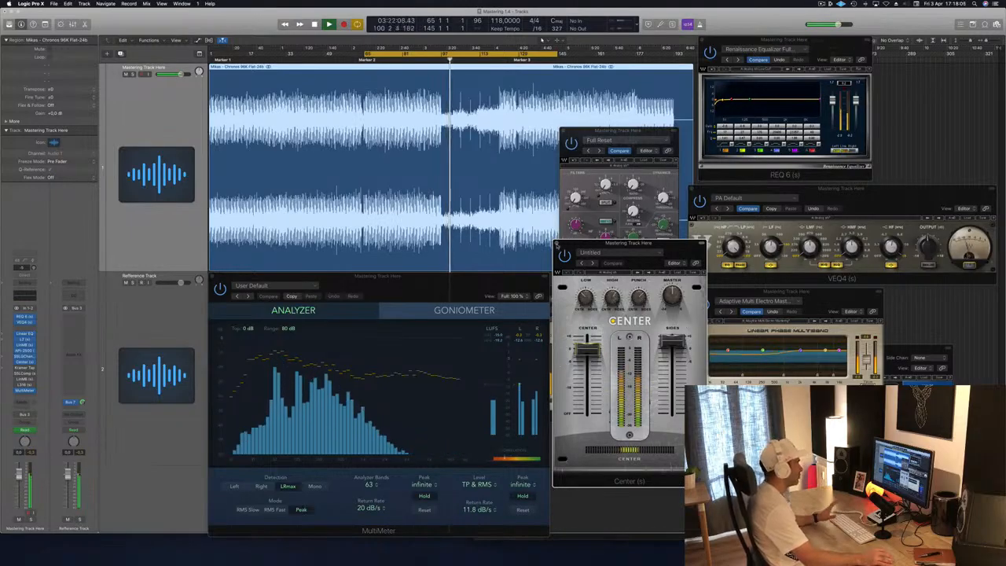
{"action": "left_click", "coordinate": [558, 246]}
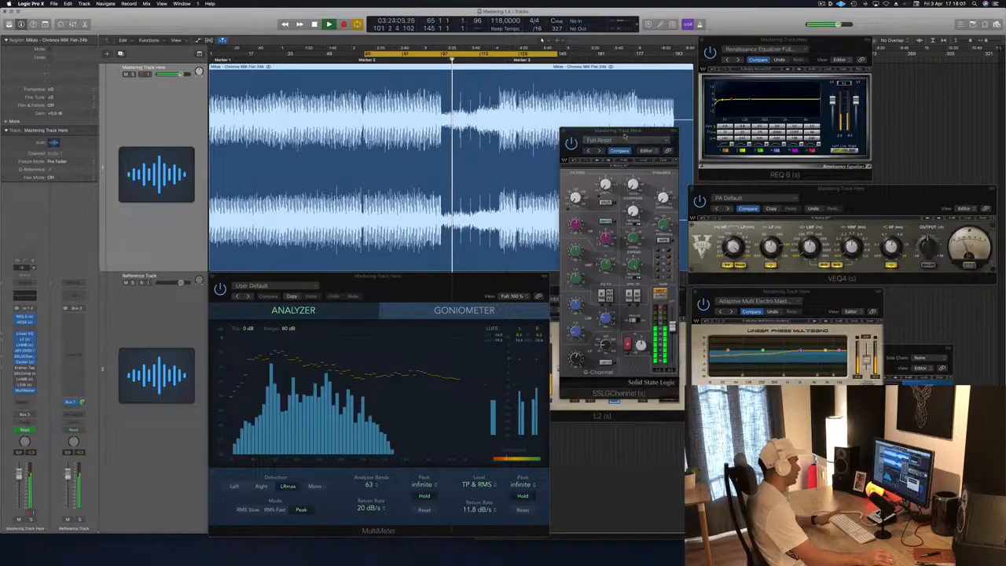
Move the SSL G-Channel window down beside the MultiMeter, bring the MultiMeter forward, and stop playback at the cycle start
{"action": "left_click_drag", "start_coordinate": [619, 131], "coordinate": [623, 182]}
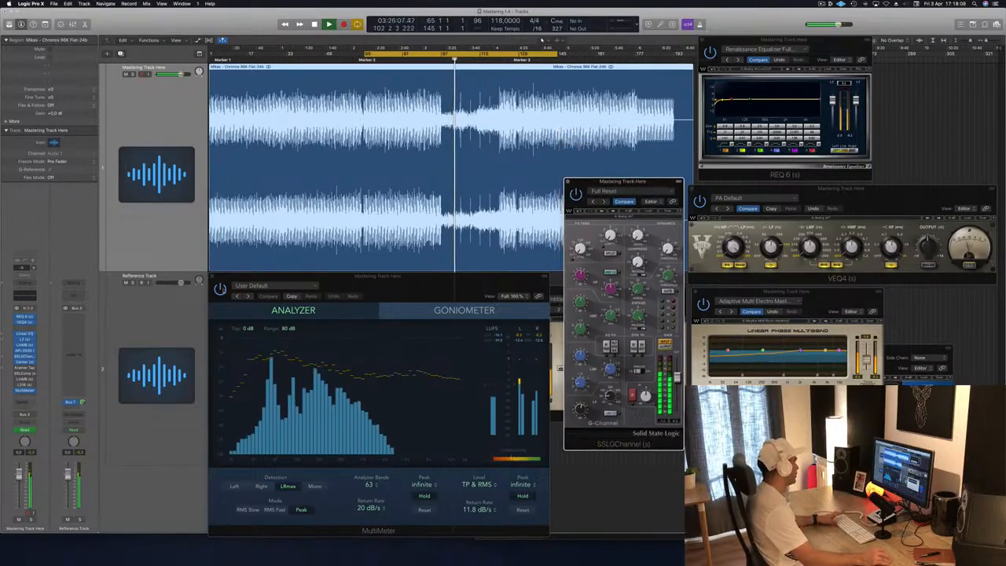
{"action": "left_click", "coordinate": [439, 279]}
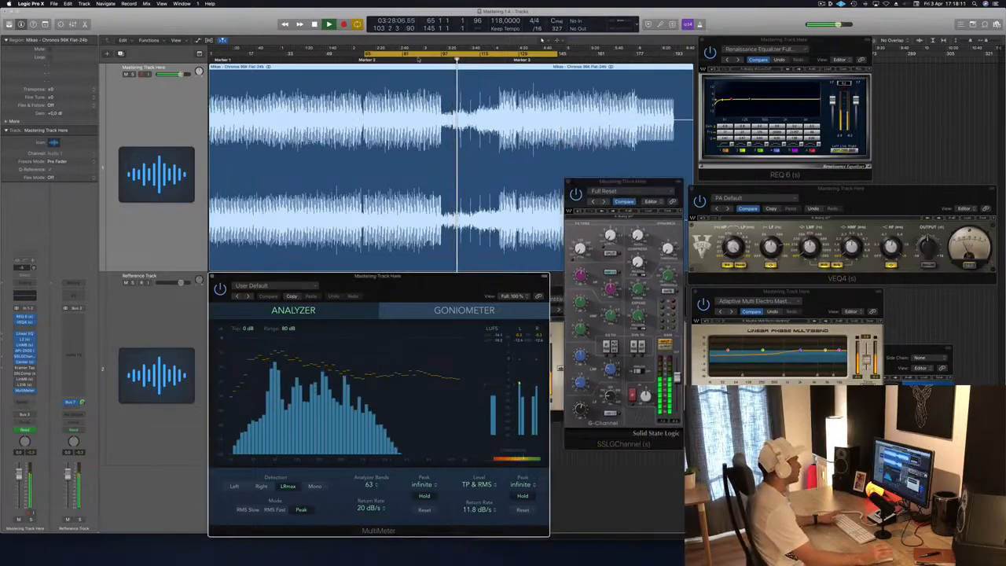
{"action": "key", "text": "space"}
{"action": "key", "text": "space"}
{"action": "key", "text": "space"}
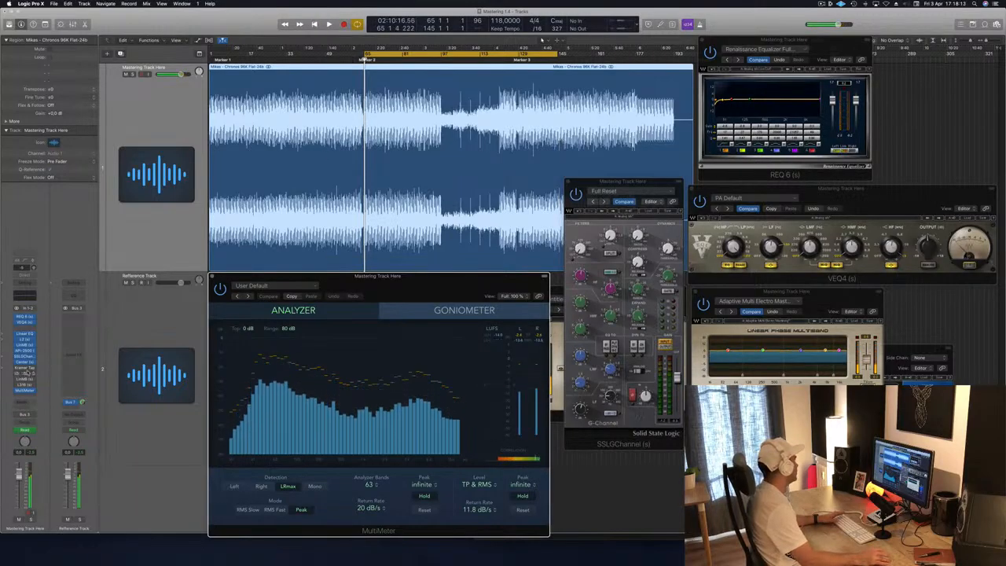
Open and enable the Kramer Tape plug-in, place its window beside the MultiMeter, and replay the cycle from its start
{"action": "left_click", "coordinate": [24, 368]}
{"action": "left_click_drag", "start_coordinate": [172, 22], "coordinate": [697, 215]}
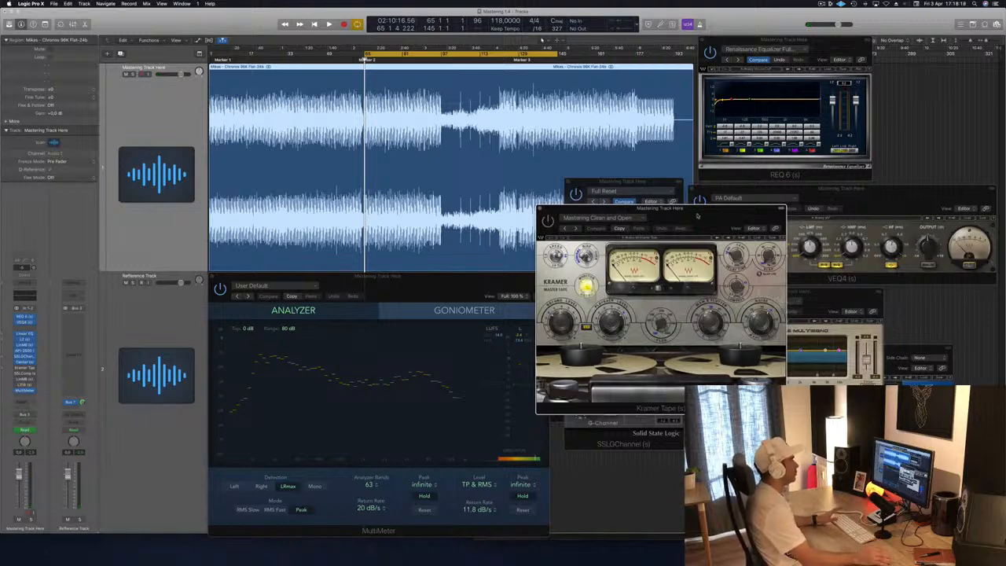
{"action": "left_click_drag", "start_coordinate": [697, 215], "coordinate": [722, 262]}
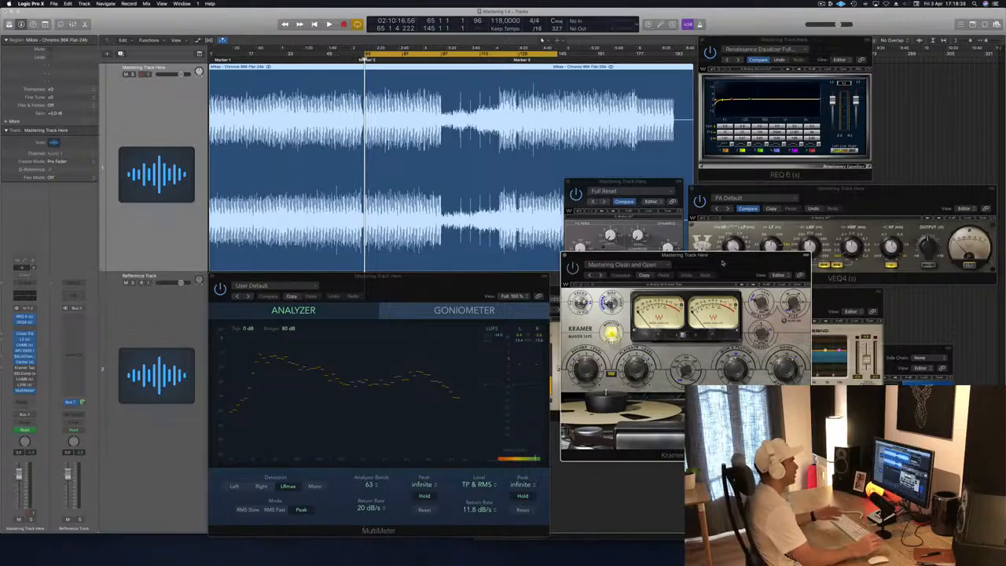
{"action": "left_click_drag", "start_coordinate": [722, 262], "coordinate": [724, 263]}
{"action": "key", "text": "space"}
{"action": "key", "text": "space"}
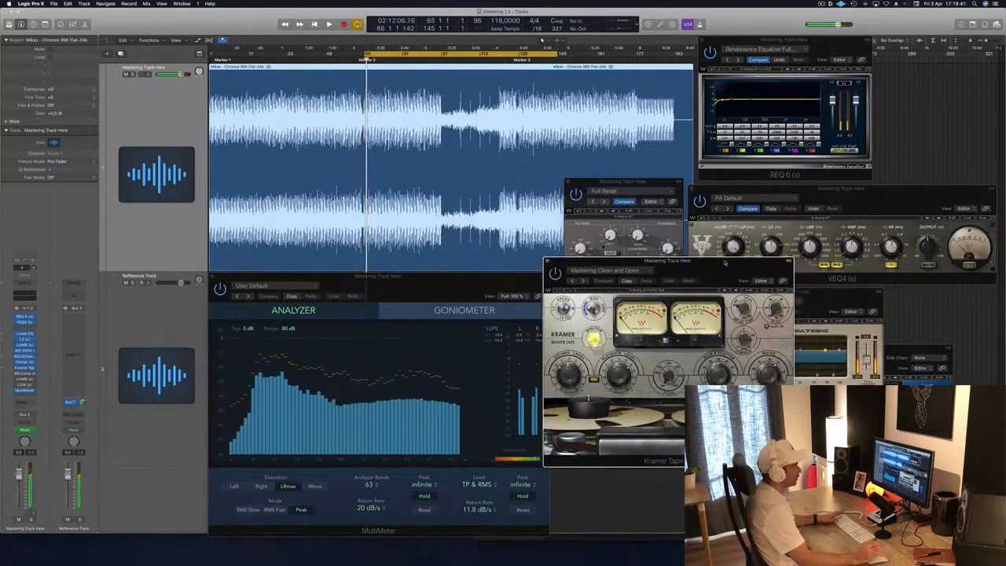
{"action": "key", "text": "space"}
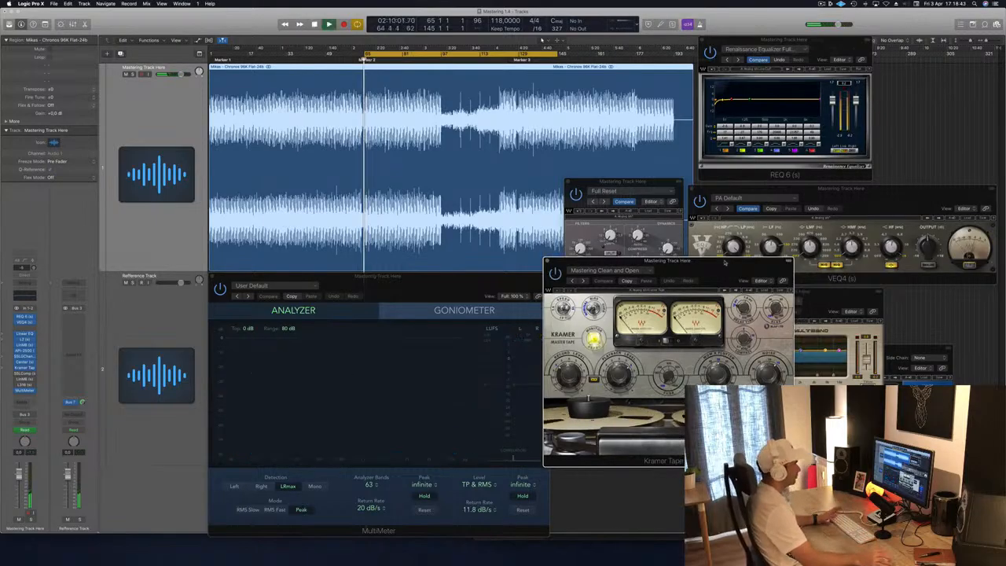
Adjust the Kramer Tape's record level during playback, and move its window up before closing it
{"action": "left_click_drag", "start_coordinate": [618, 283], "coordinate": [615, 283]}
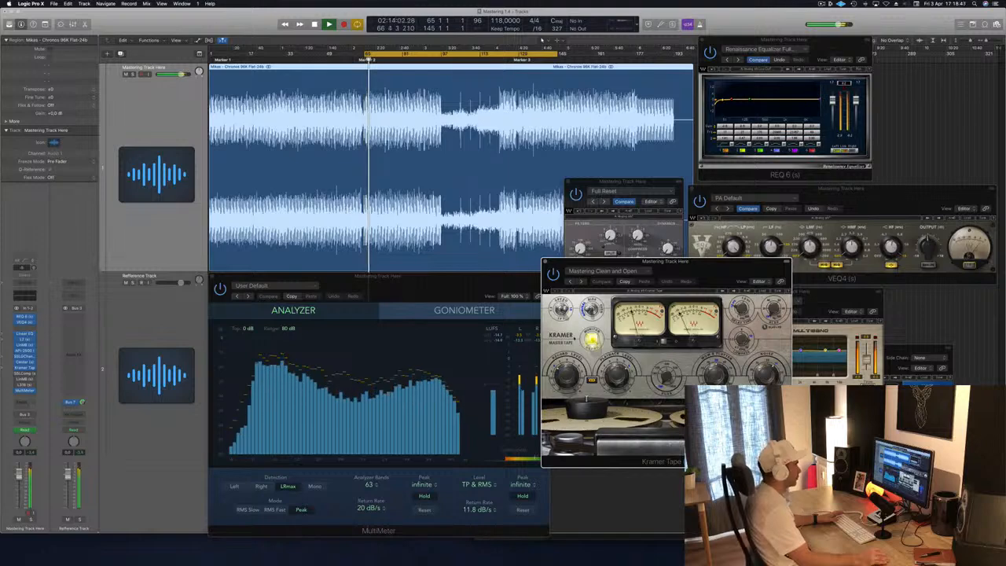
{"action": "left_click_drag", "start_coordinate": [566, 375], "coordinate": [567, 368]}
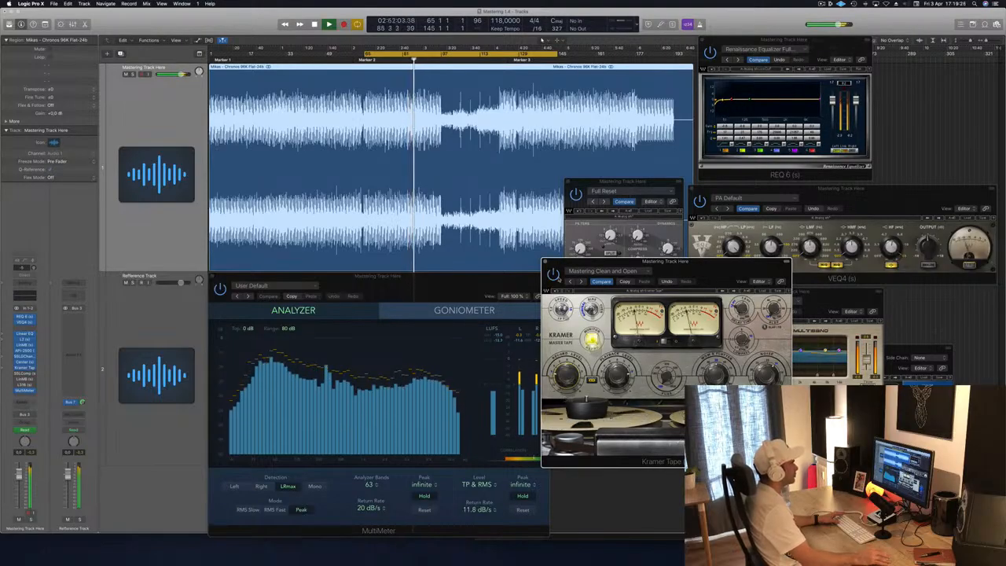
{"action": "left_click_drag", "start_coordinate": [724, 263], "coordinate": [733, 175]}
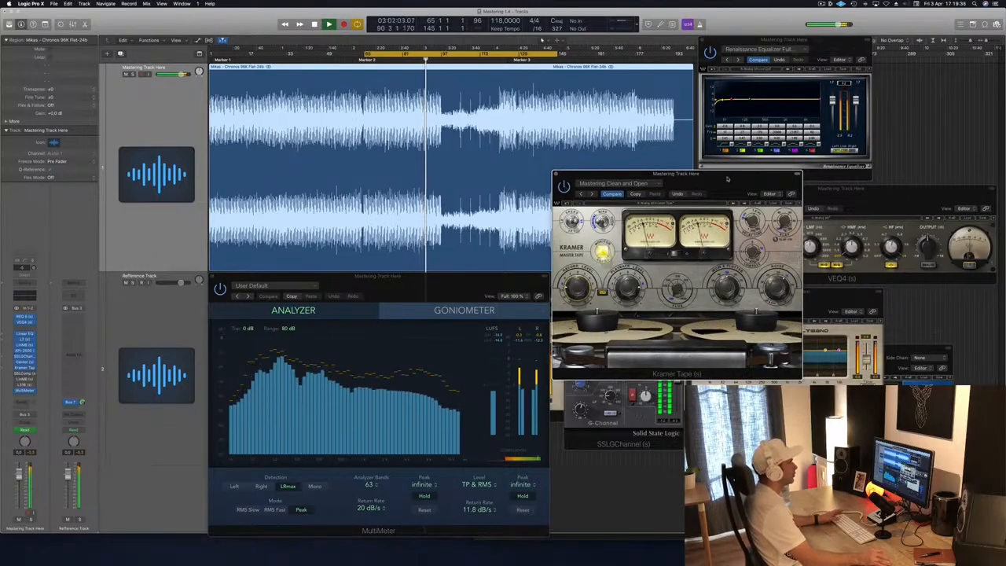
{"action": "left_click_drag", "start_coordinate": [727, 179], "coordinate": [733, 178]}
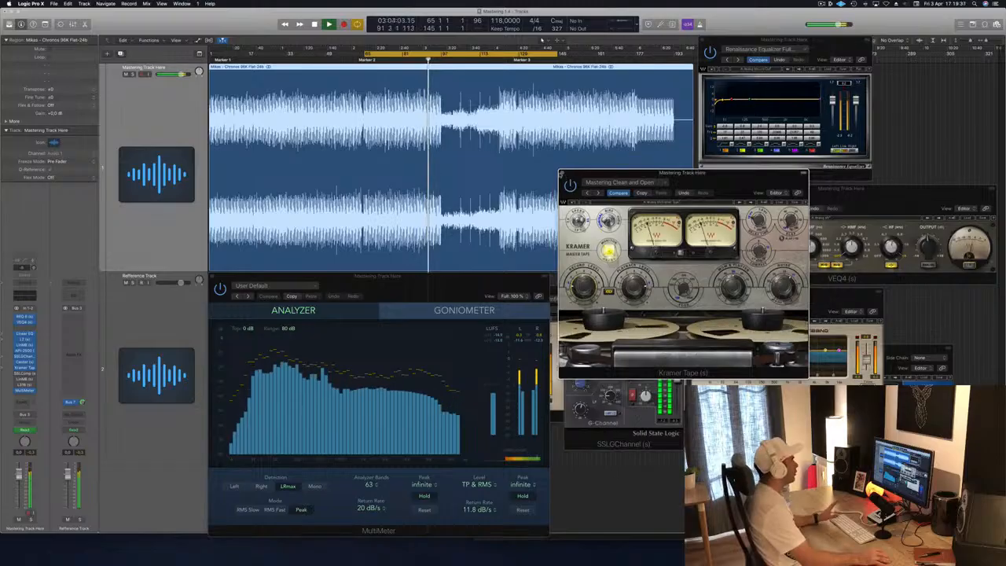
{"action": "key", "text": "super+w"}
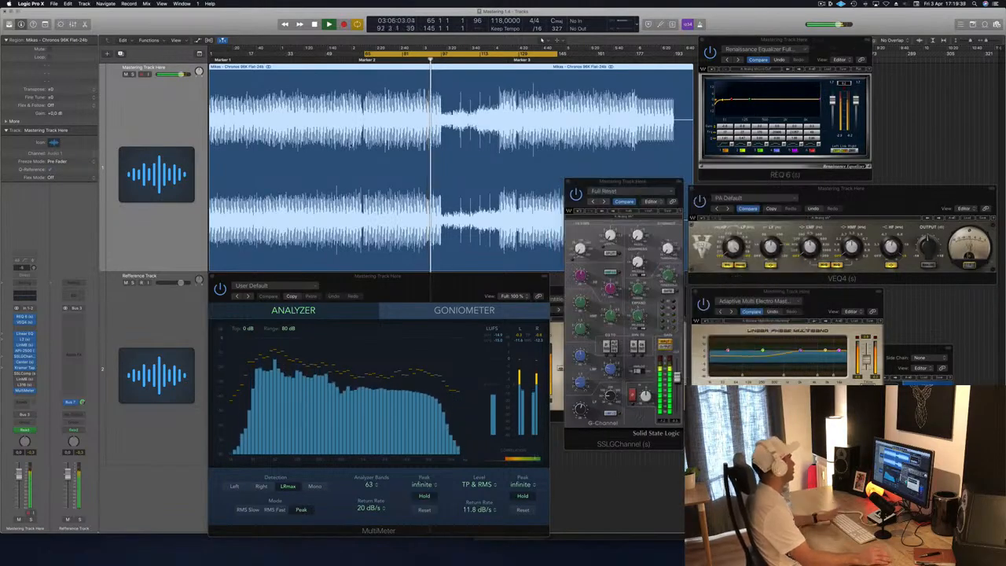
Return the playhead to Marker 2, and open and enable the SSLComp plug-in with its window over the MultiMeter
{"action": "left_click", "coordinate": [365, 59]}
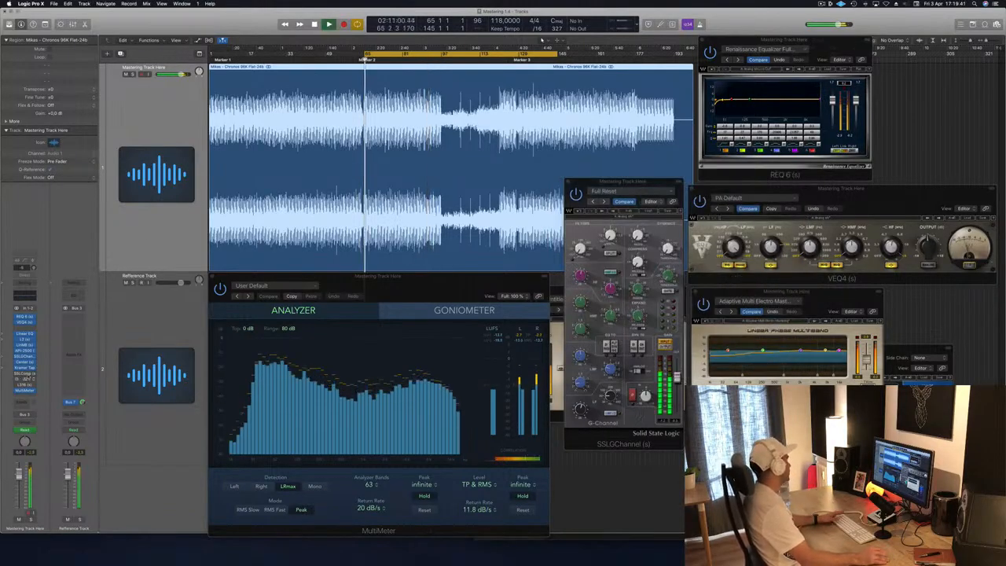
{"action": "left_click", "coordinate": [26, 374]}
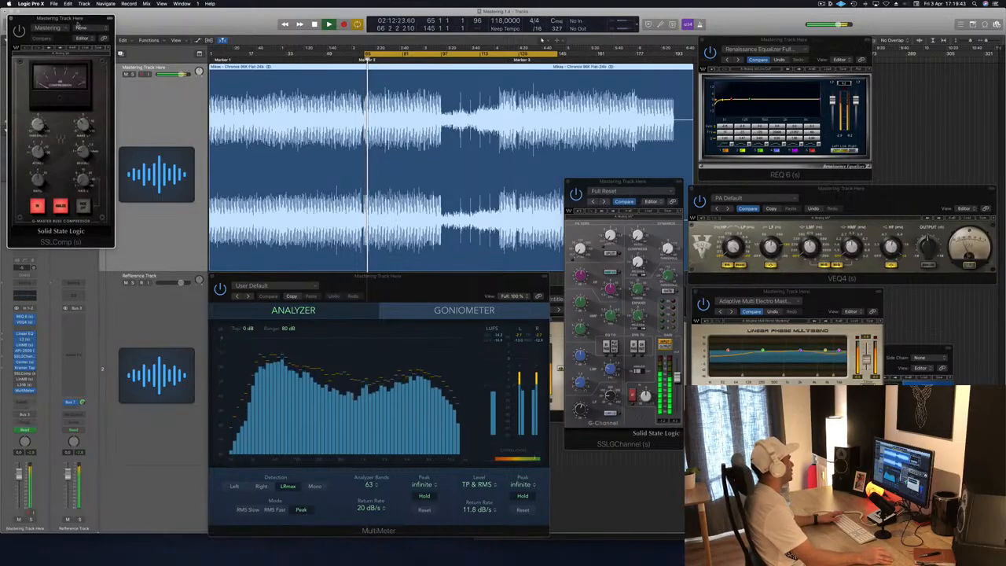
{"action": "left_click_drag", "start_coordinate": [78, 23], "coordinate": [497, 164]}
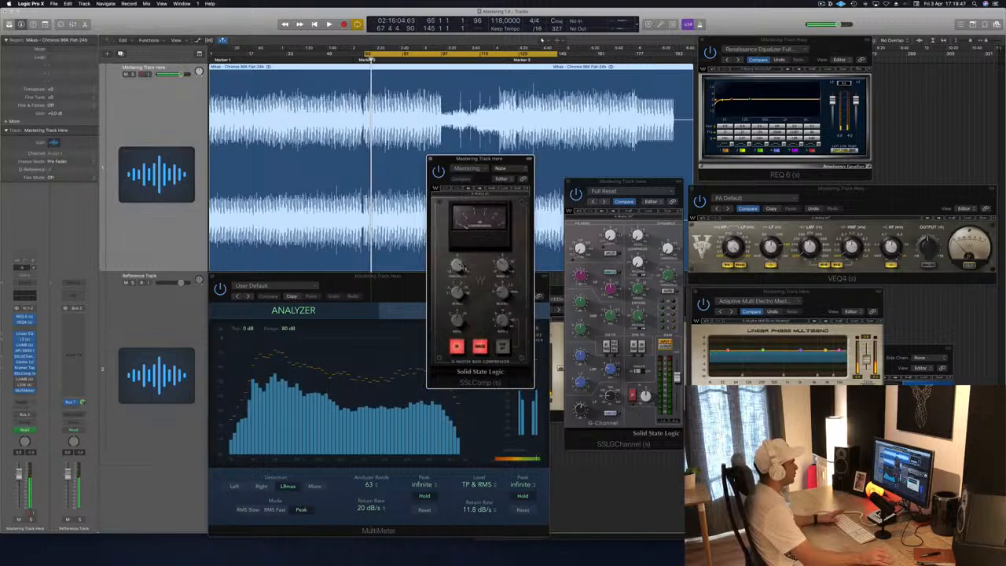
Adjust the SSLComp's threshold and replay the cycle from its start
{"action": "left_click_drag", "start_coordinate": [464, 267], "coordinate": [460, 264]}
{"action": "key", "text": "space"}
{"action": "key", "text": "space"}
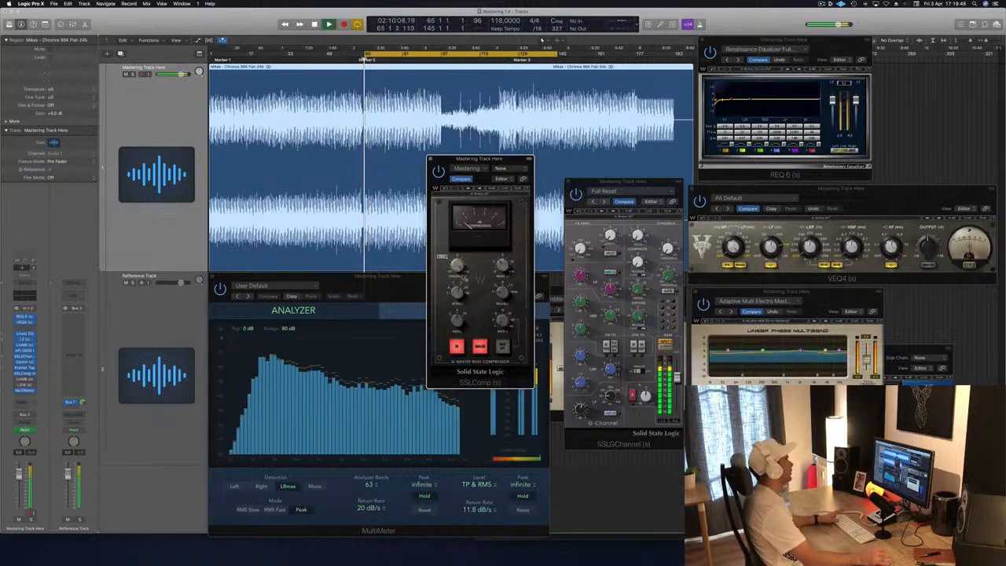
Close the SSLComp after moving it off the MultiMeter, and shift the SSL G-Channel window over the VEQ4
{"action": "left_click_drag", "start_coordinate": [494, 160], "coordinate": [569, 150]}
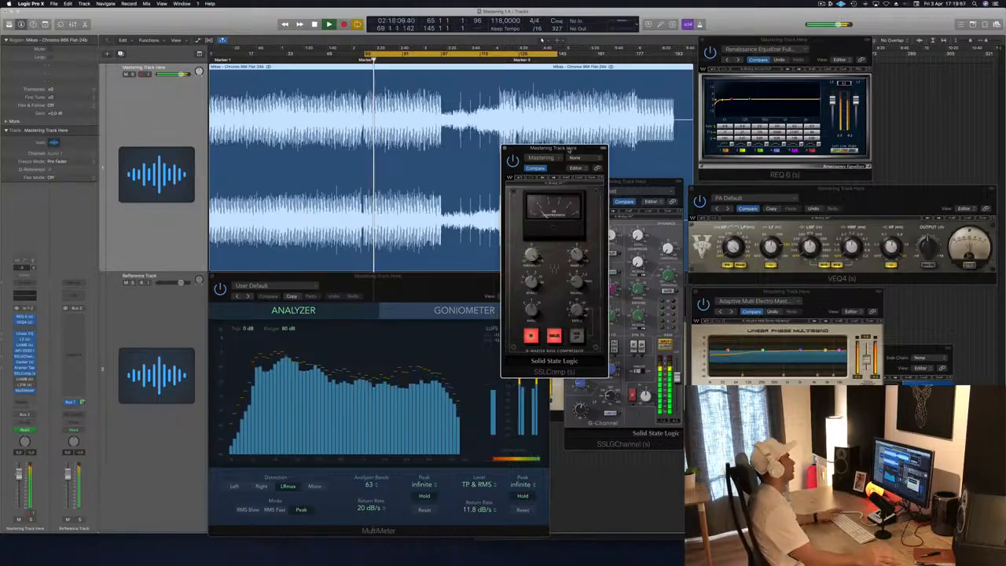
{"action": "left_click_drag", "start_coordinate": [569, 148], "coordinate": [638, 205]}
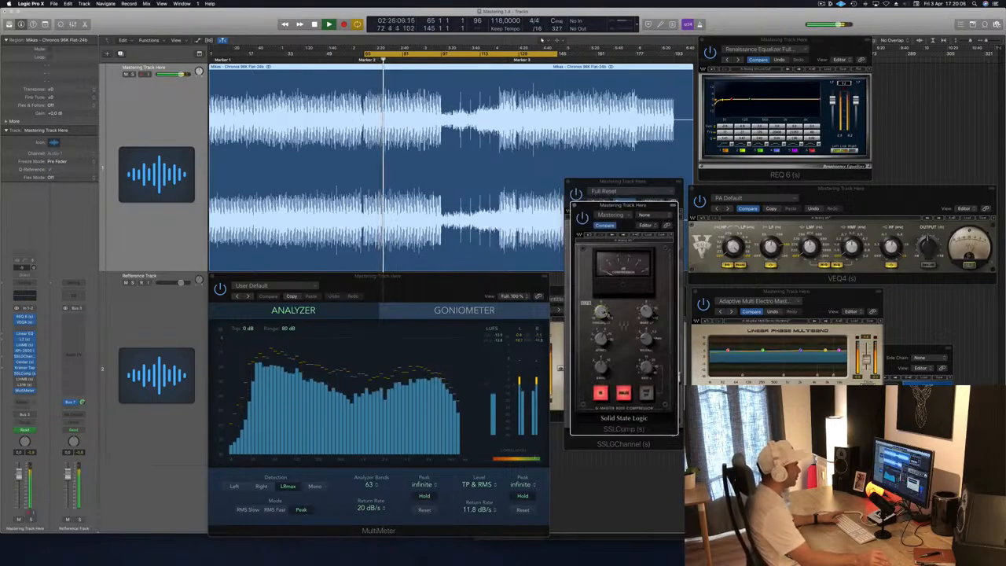
{"action": "left_click_drag", "start_coordinate": [628, 205], "coordinate": [709, 206]}
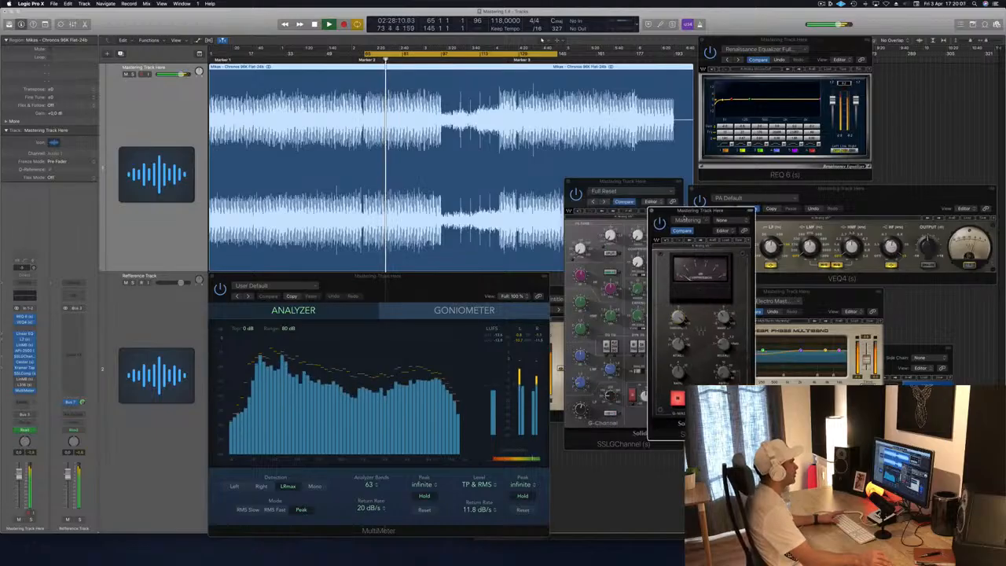
{"action": "left_click", "coordinate": [653, 204]}
{"action": "left_click_drag", "start_coordinate": [624, 182], "coordinate": [773, 210]}
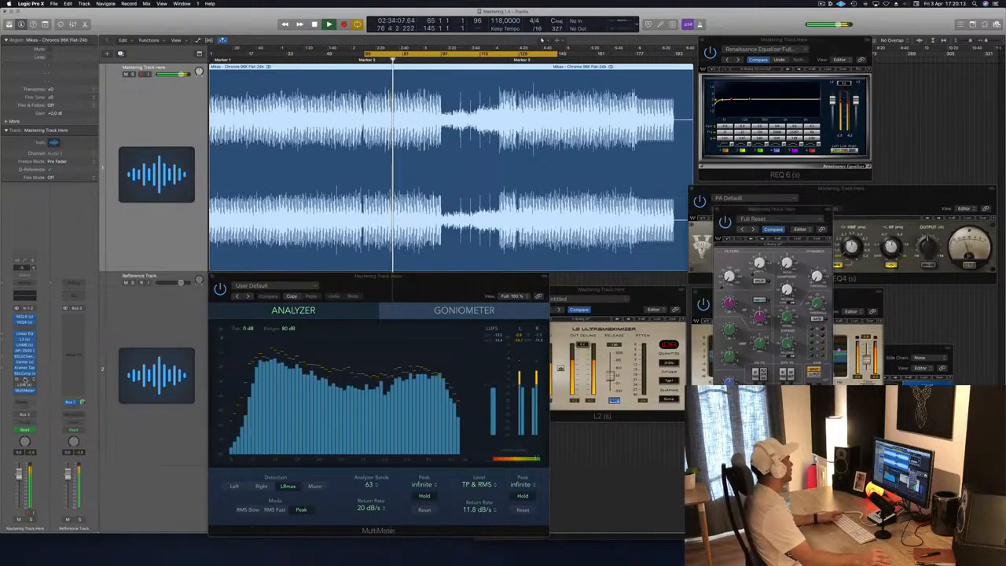
Open the LinMB with the Multi Opto Mastering preset beside the MultiMeter, and move the Adaptive Multi Electro LinMB window aside
{"action": "left_click", "coordinate": [23, 378]}
{"action": "left_click_drag", "start_coordinate": [143, 24], "coordinate": [670, 284]}
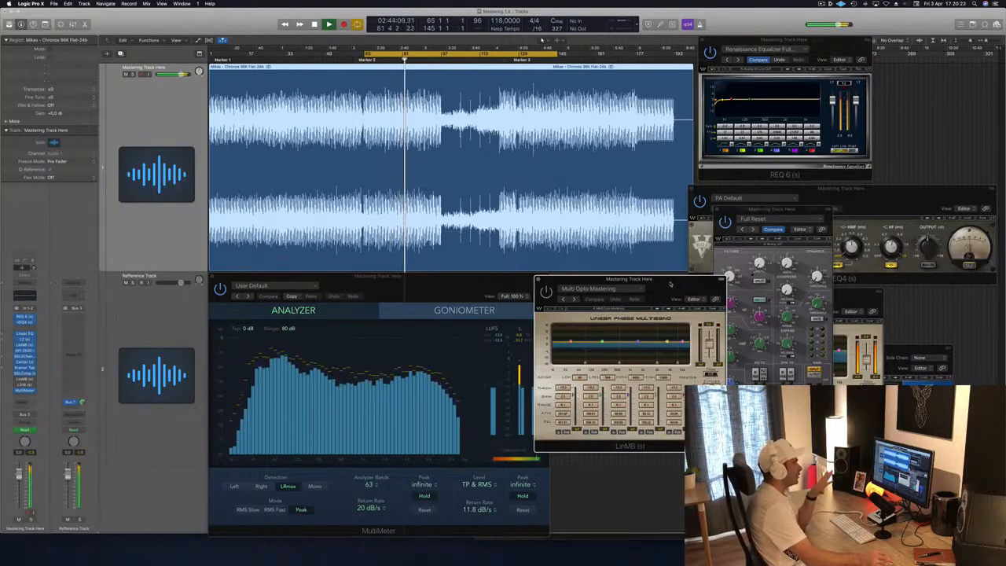
{"action": "left_click_drag", "start_coordinate": [867, 296], "coordinate": [900, 275]}
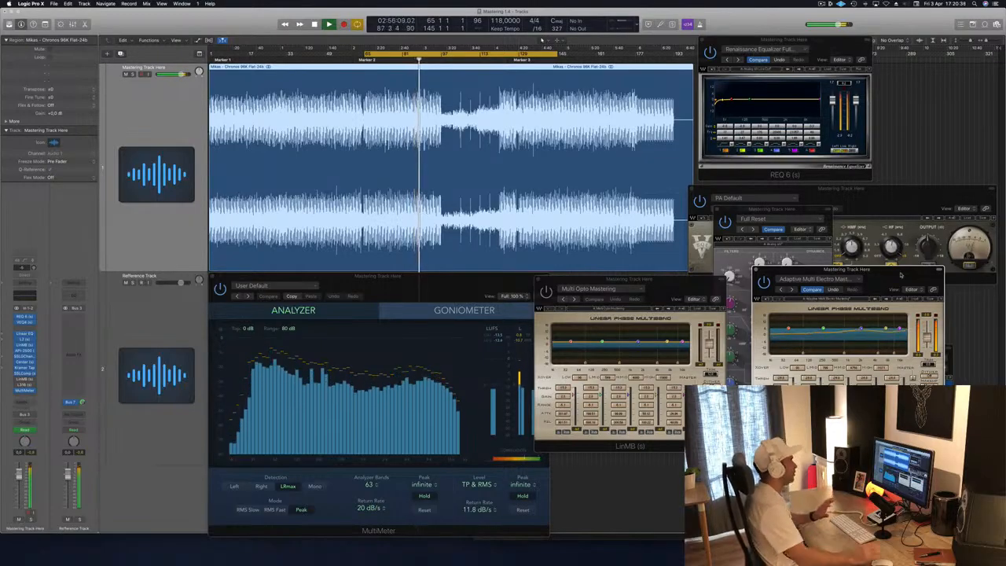
{"action": "left_click", "coordinate": [670, 290]}
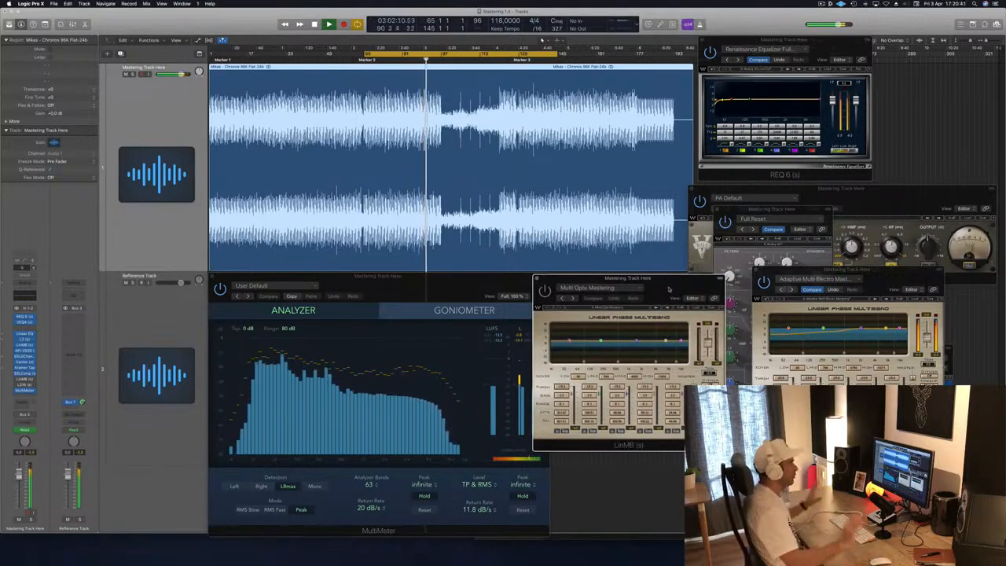
{"action": "mouse_move", "coordinate": [668, 289]}
{"action": "left_mouse_down"}
{"action": "mouse_move", "coordinate": [607, 289]}
{"action": "mouse_move", "coordinate": [665, 289]}
{"action": "left_mouse_up"}
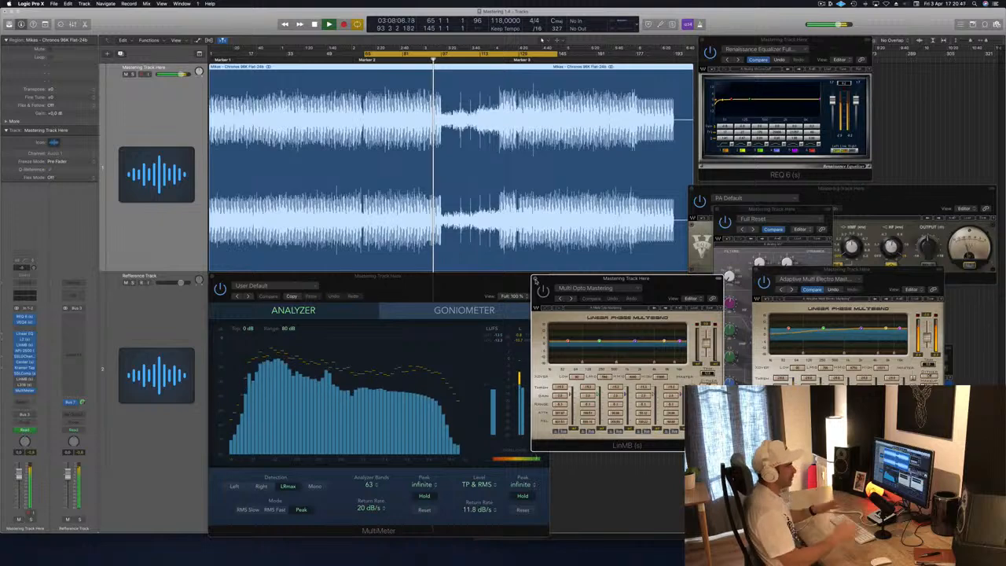
Stop playback, return to the cycle start, and move the Multi Opto Mastering LinMB window partly over the MultiMeter
{"action": "key", "text": "space"}
{"action": "left_click_drag", "start_coordinate": [566, 278], "coordinate": [555, 278]}
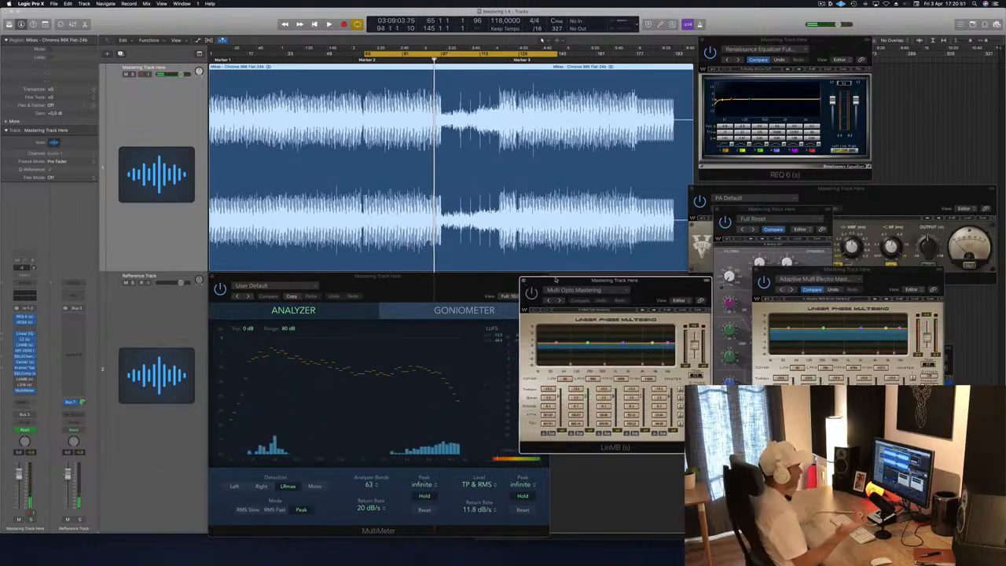
{"action": "key", "text": "space"}
{"action": "left_click_drag", "start_coordinate": [591, 276], "coordinate": [525, 281]}
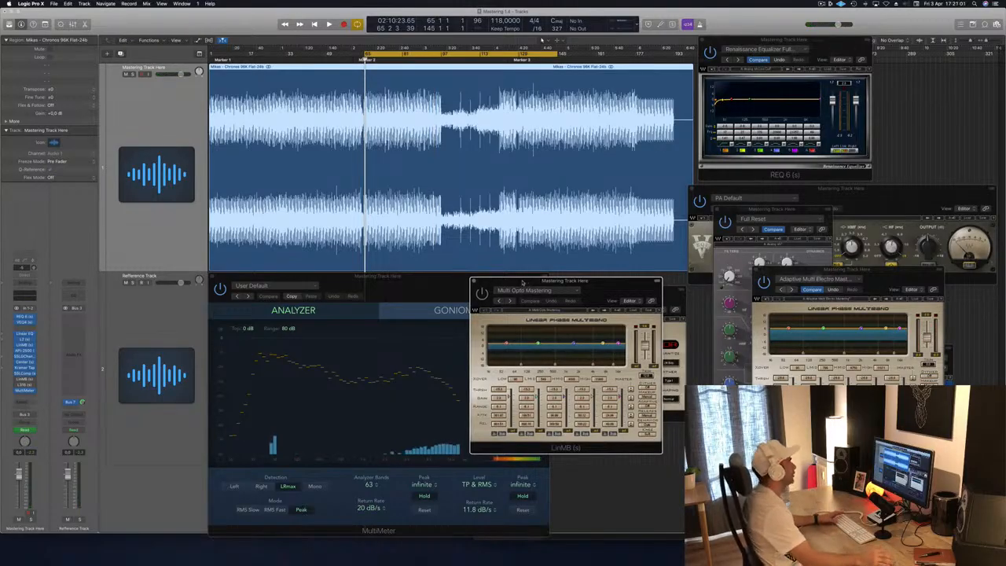
Play the cycle, enable the Multi Opto Mastering LinMB, and place its window next to the Adaptive Multi Electro LinMB
{"action": "key", "text": "space"}
{"action": "left_click", "coordinate": [482, 294]}
{"action": "left_click_drag", "start_coordinate": [620, 283], "coordinate": [638, 240]}
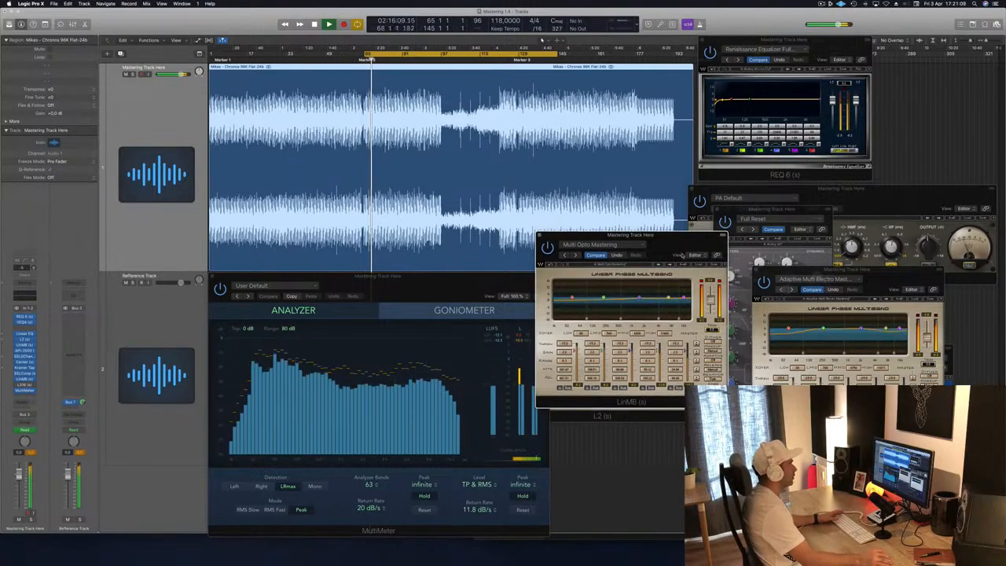
{"action": "left_click_drag", "start_coordinate": [684, 252], "coordinate": [704, 280]}
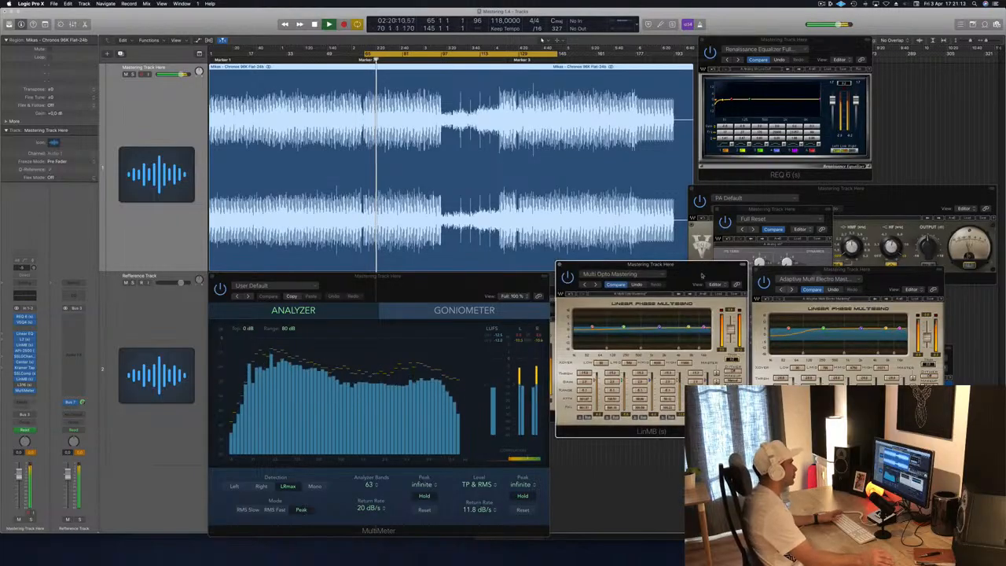
{"action": "left_click_drag", "start_coordinate": [700, 271], "coordinate": [703, 277]}
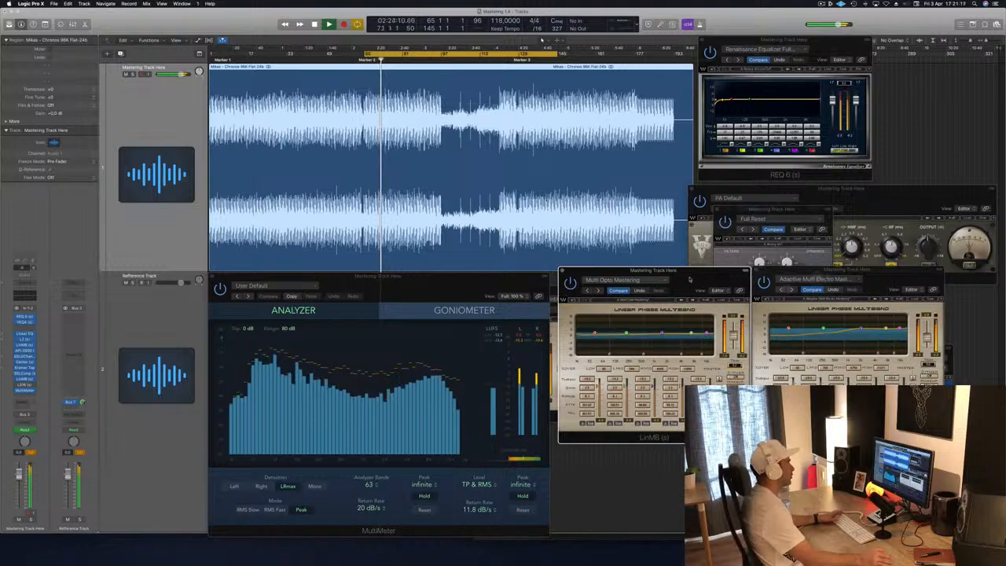
Place the two LinMB windows side by side clear of the MultiMeter, bring the MultiMeter to the front, and stop playback
{"action": "left_click_drag", "start_coordinate": [690, 276], "coordinate": [693, 292]}
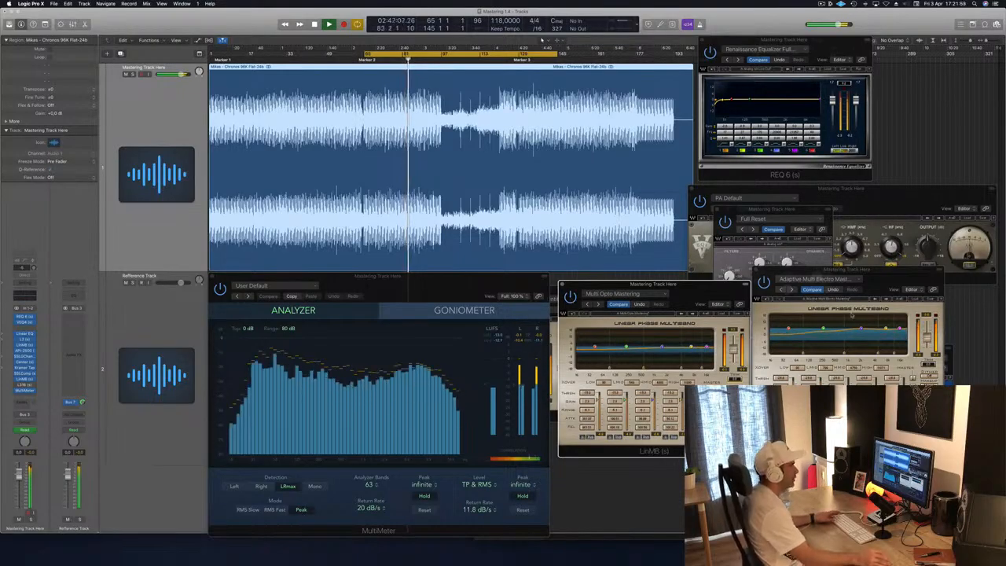
{"action": "left_click_drag", "start_coordinate": [853, 270], "coordinate": [889, 255]}
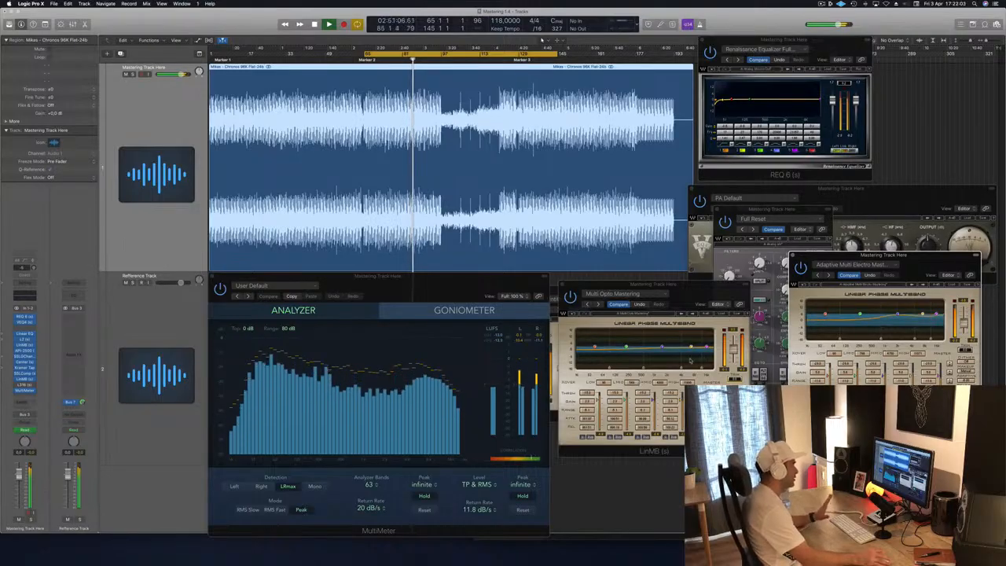
{"action": "left_click_drag", "start_coordinate": [648, 285], "coordinate": [698, 255]}
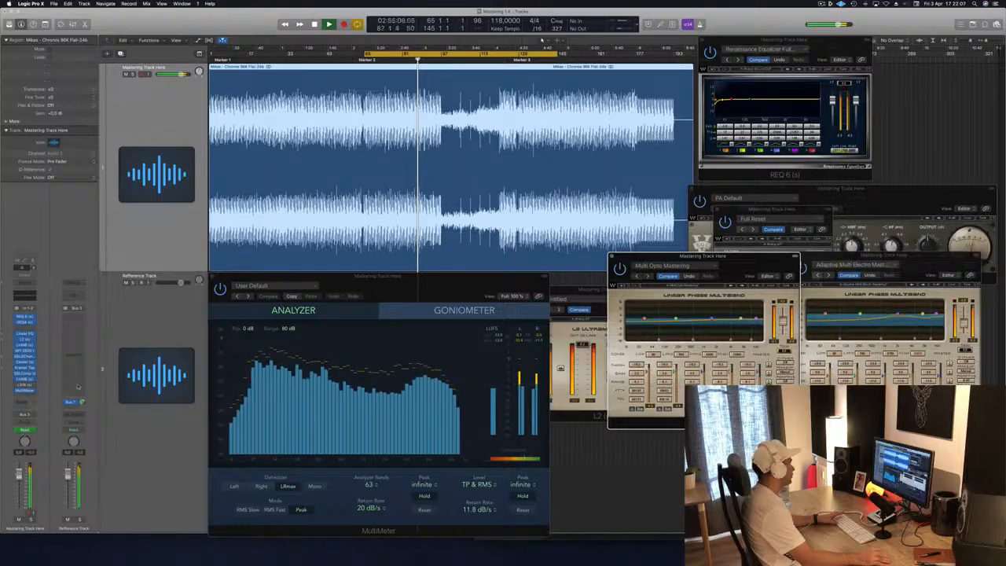
{"action": "left_click", "coordinate": [478, 344]}
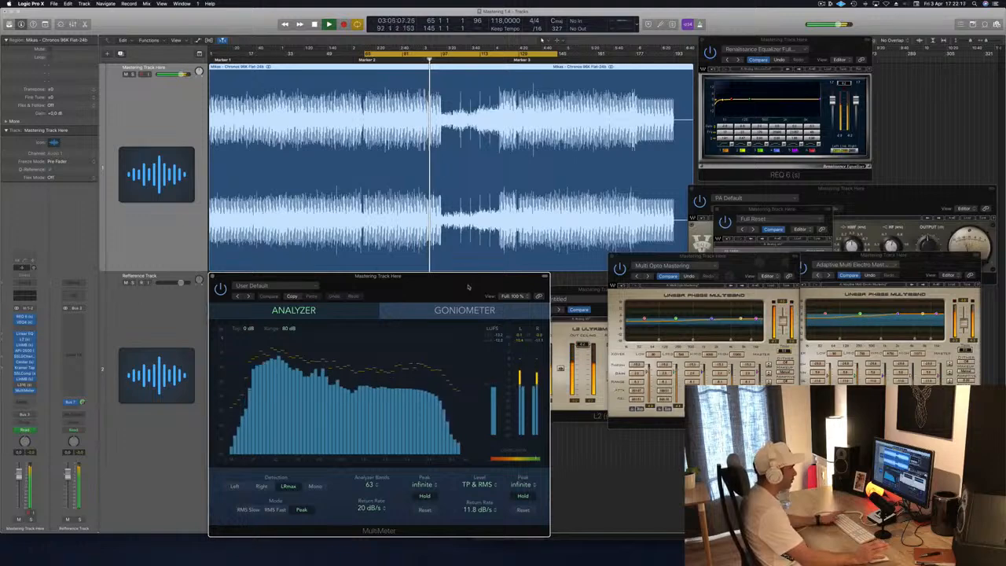
{"action": "key", "text": "space"}
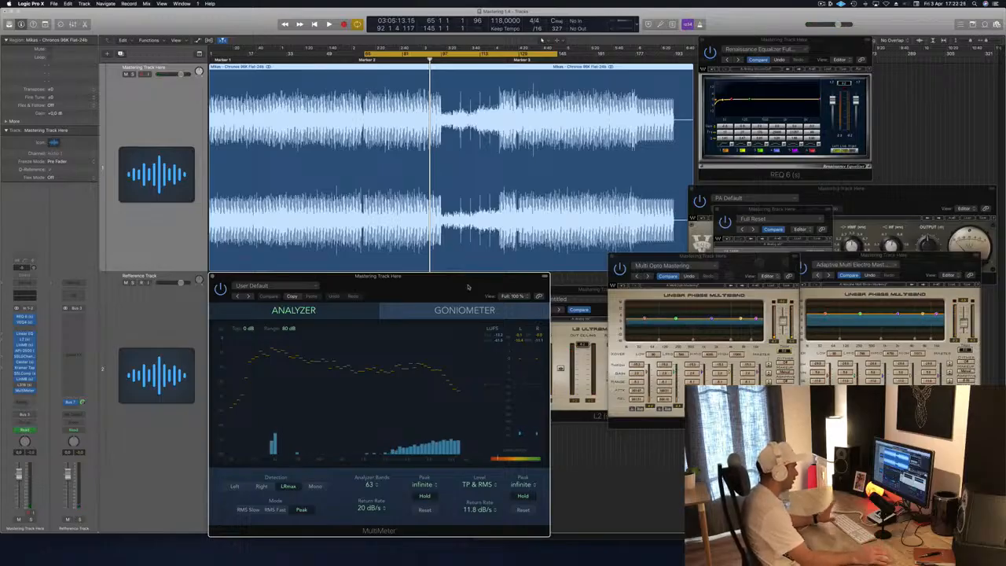
Open the L316 with the Basic 1 preset, raise its threshold fader fully, and play the cycle with the plug-in still bypassed
{"action": "left_click", "coordinate": [25, 383]}
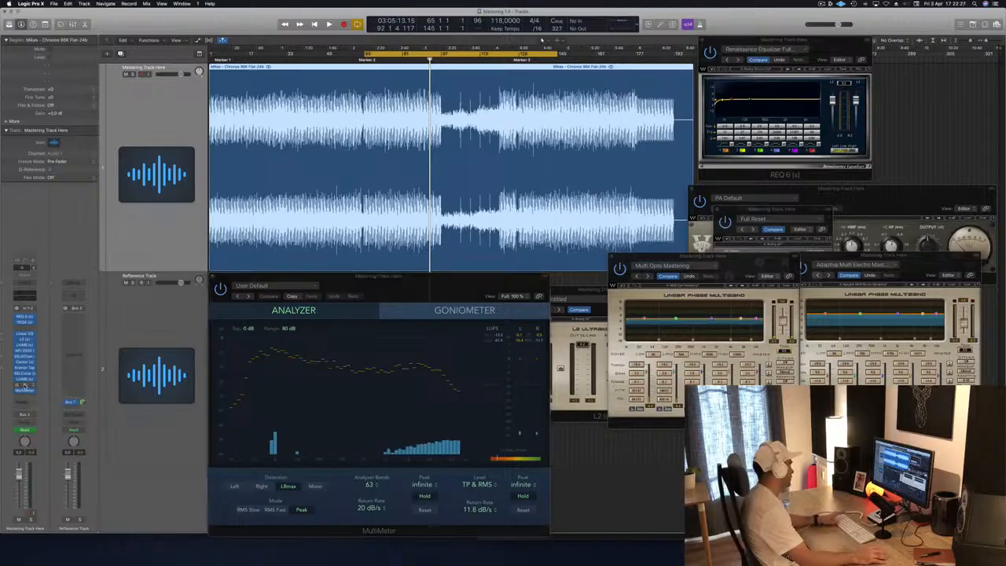
{"action": "left_click_drag", "start_coordinate": [188, 23], "coordinate": [749, 188]}
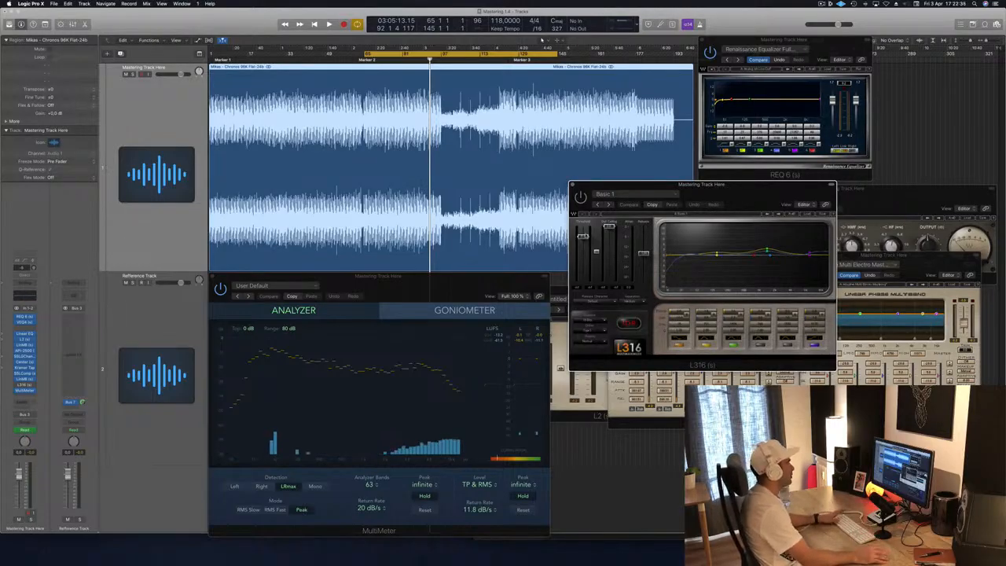
{"action": "left_click_drag", "start_coordinate": [583, 232], "coordinate": [583, 225]}
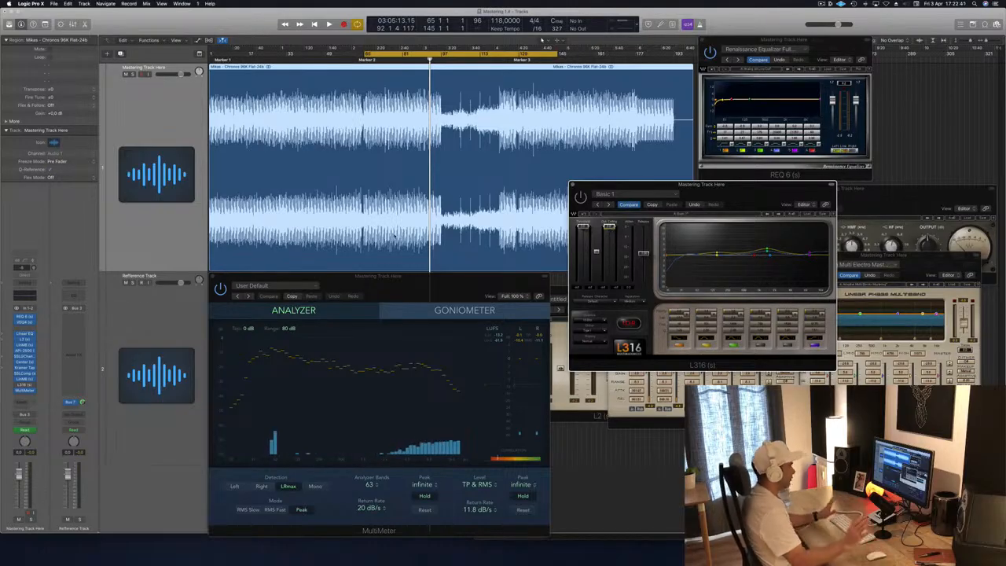
{"action": "key", "text": "space"}
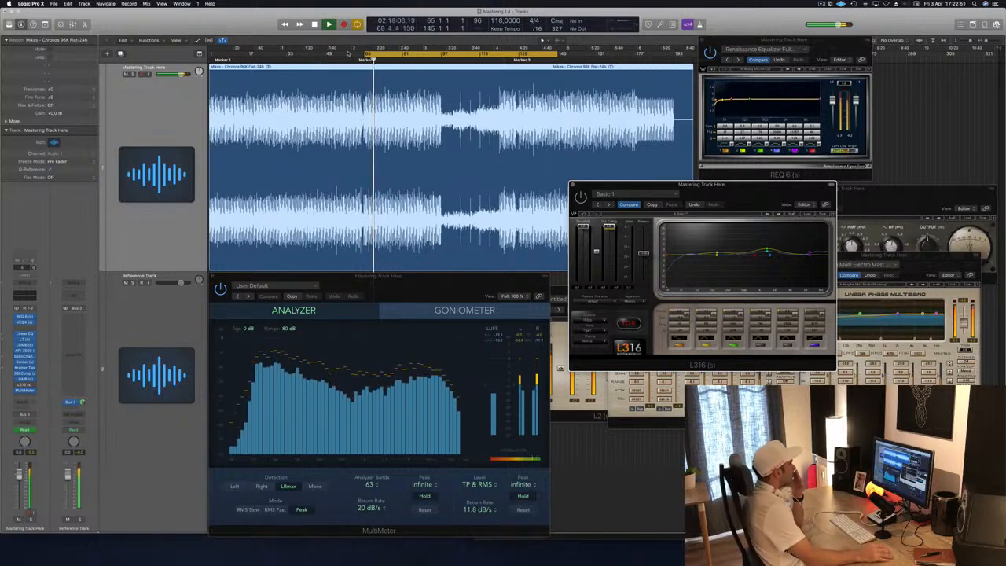
Move the Multi Opto Mastering LinMB window over the Adaptive Multi Electro LinMB, and shift the L316 window partly over the MultiMeter
{"action": "left_click_drag", "start_coordinate": [761, 186], "coordinate": [752, 279]}
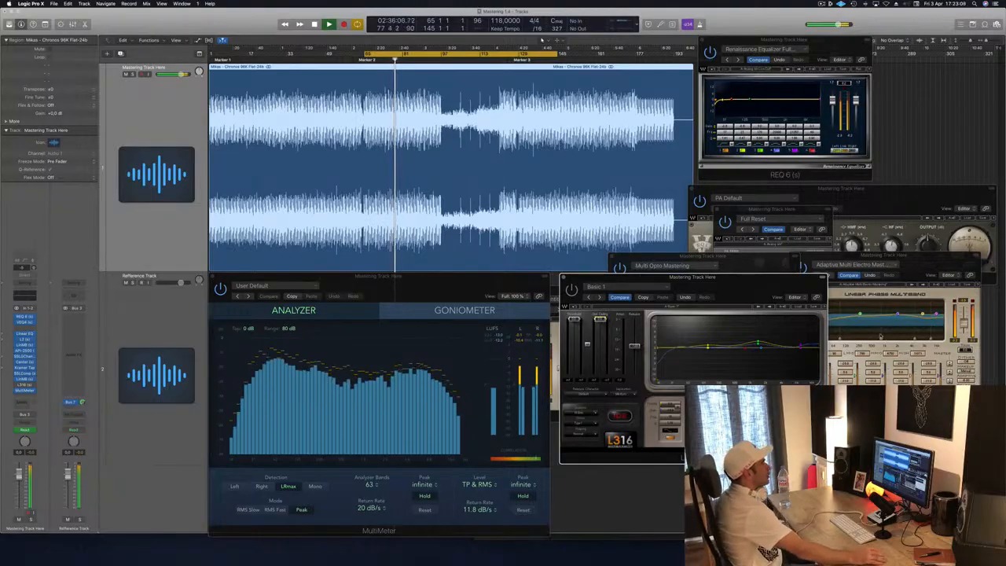
{"action": "left_click", "coordinate": [745, 270]}
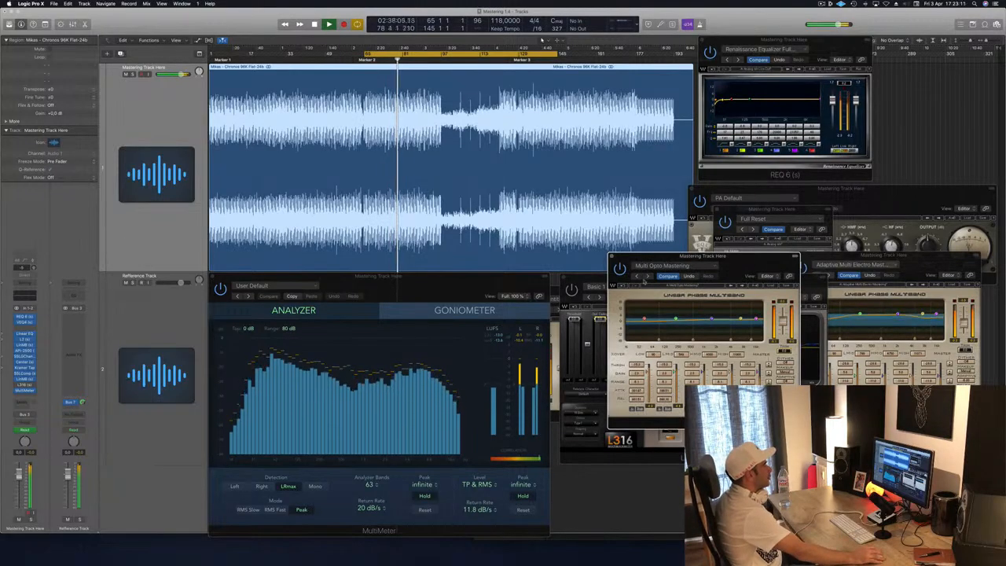
{"action": "left_click_drag", "start_coordinate": [743, 256], "coordinate": [704, 259]}
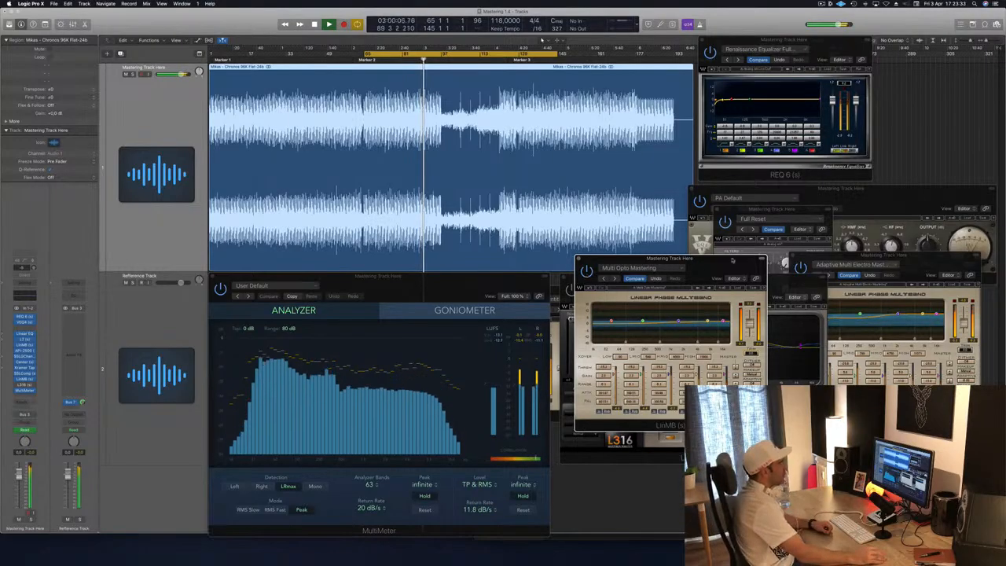
{"action": "left_click_drag", "start_coordinate": [730, 264], "coordinate": [873, 237]}
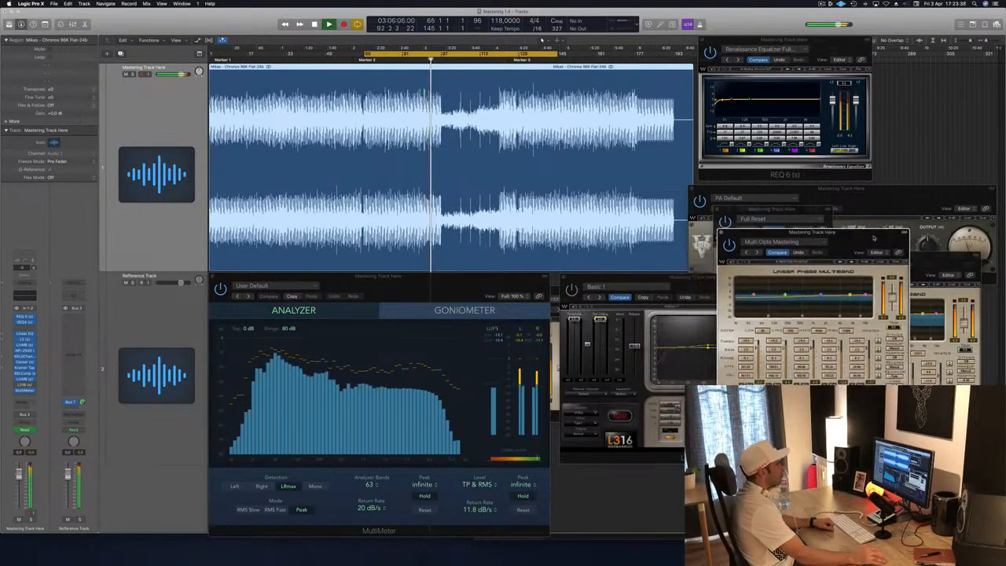
{"action": "left_click_drag", "start_coordinate": [683, 280], "coordinate": [585, 292]}
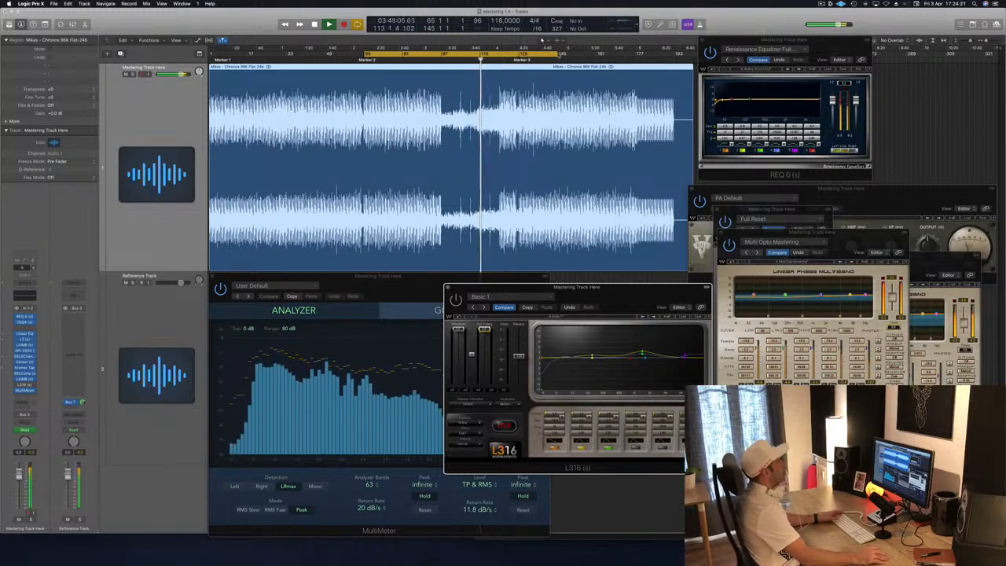
Extend the end of the cycle range to bar 177, past Marker 3
{"action": "left_click_drag", "start_coordinate": [556, 54], "coordinate": [634, 54]}
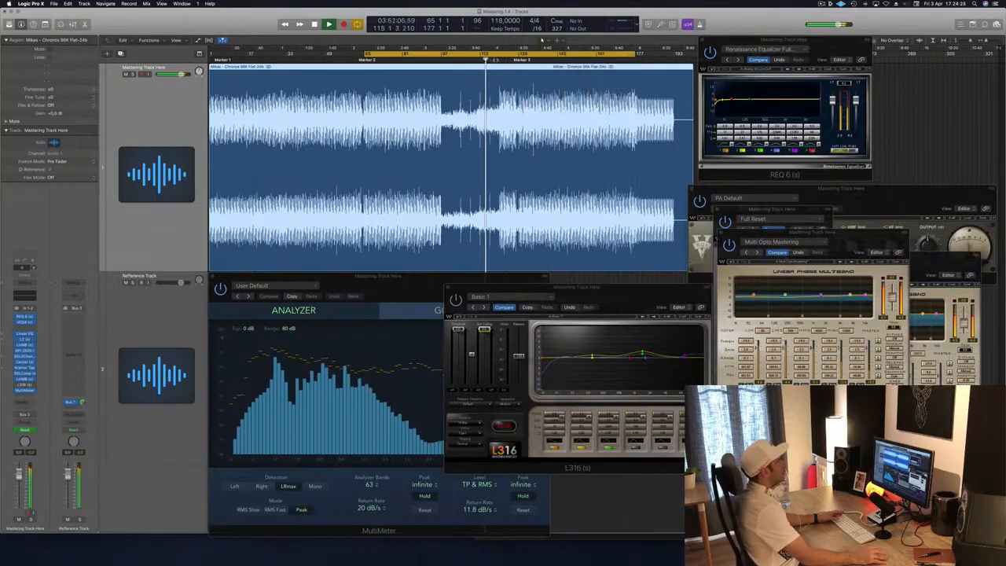
{"action": "left_click", "coordinate": [495, 60]}
{"action": "left_click", "coordinate": [500, 61]}
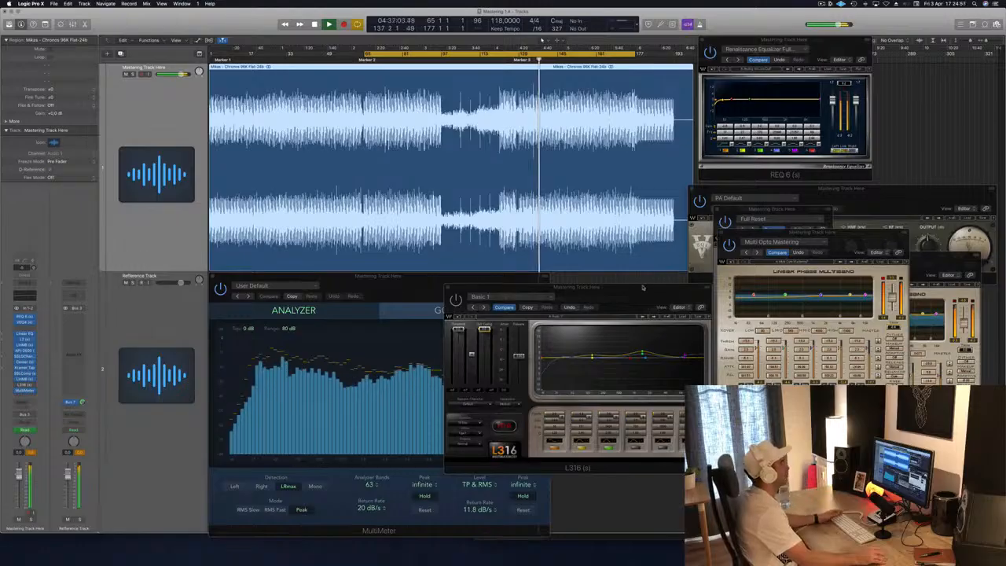
Enable the L316, move its window off the MultiMeter, and lower its threshold while the cycle plays
{"action": "left_click_drag", "start_coordinate": [552, 300], "coordinate": [564, 246]}
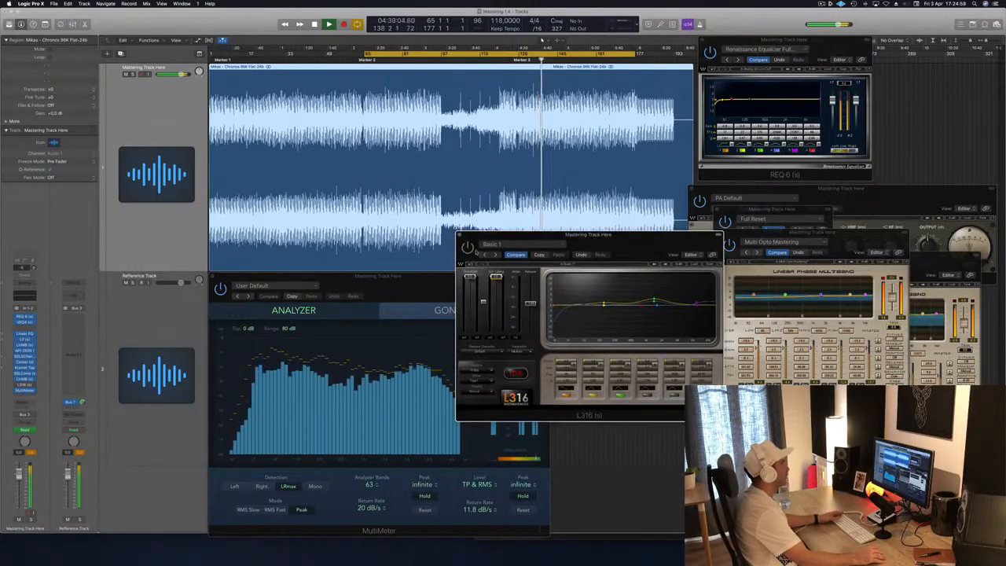
{"action": "left_click_drag", "start_coordinate": [610, 245], "coordinate": [749, 243]}
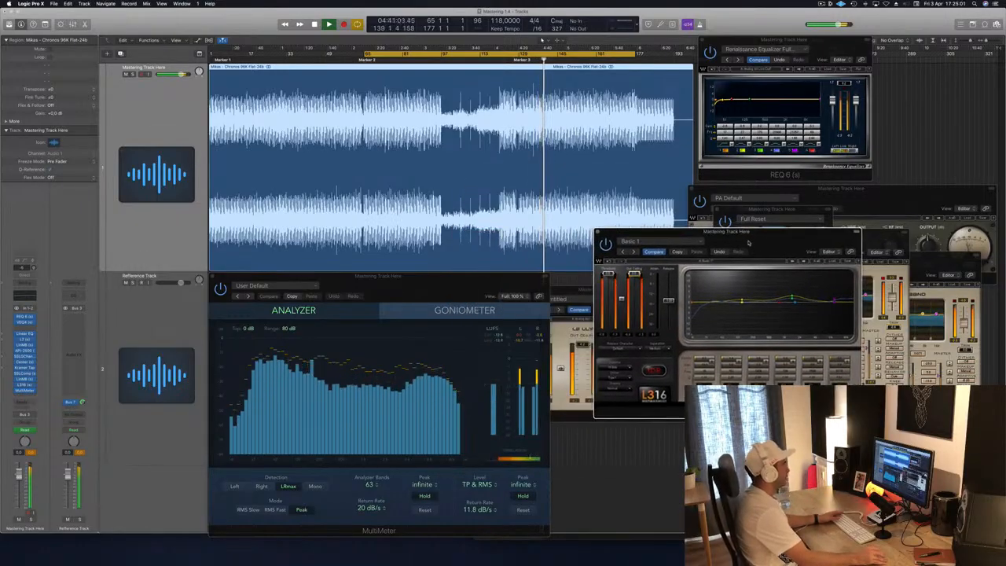
{"action": "left_click", "coordinate": [515, 338]}
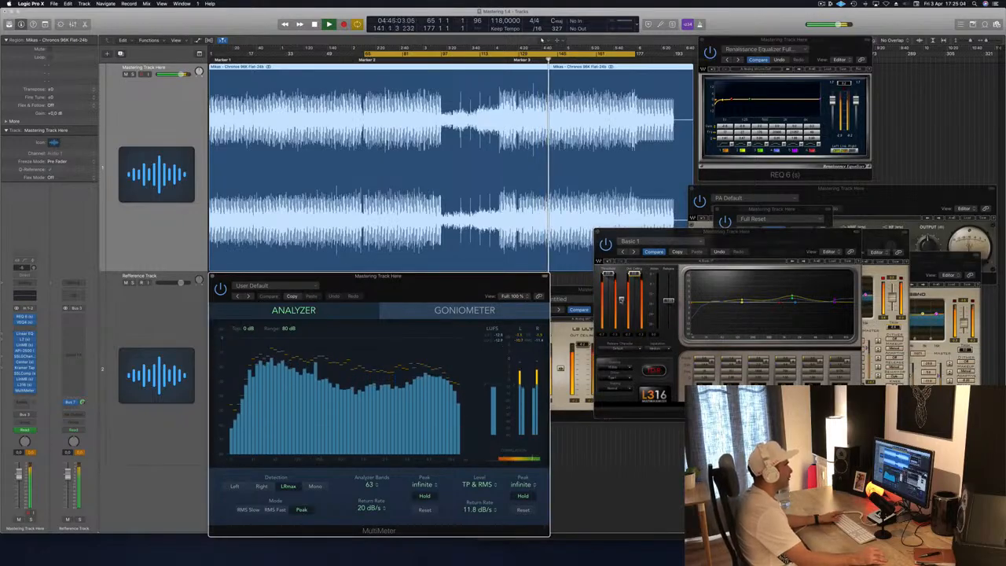
{"action": "left_click", "coordinate": [620, 300]}
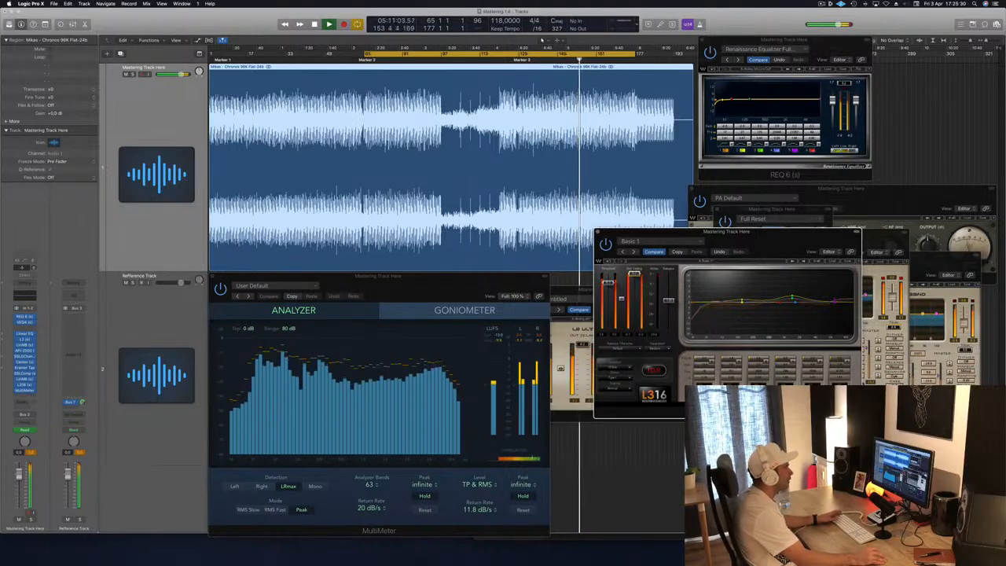
{"action": "left_click_drag", "start_coordinate": [750, 234], "coordinate": [746, 234]}
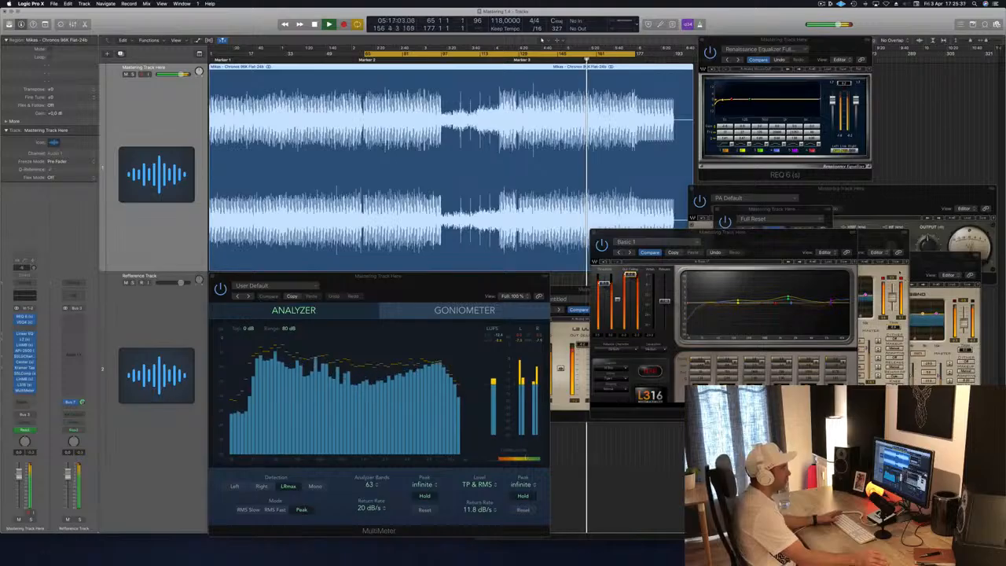
Move the Multi Opto Mastering LinMB window further aside, and position the L316 between it and the MultiMeter
{"action": "left_click", "coordinate": [882, 233]}
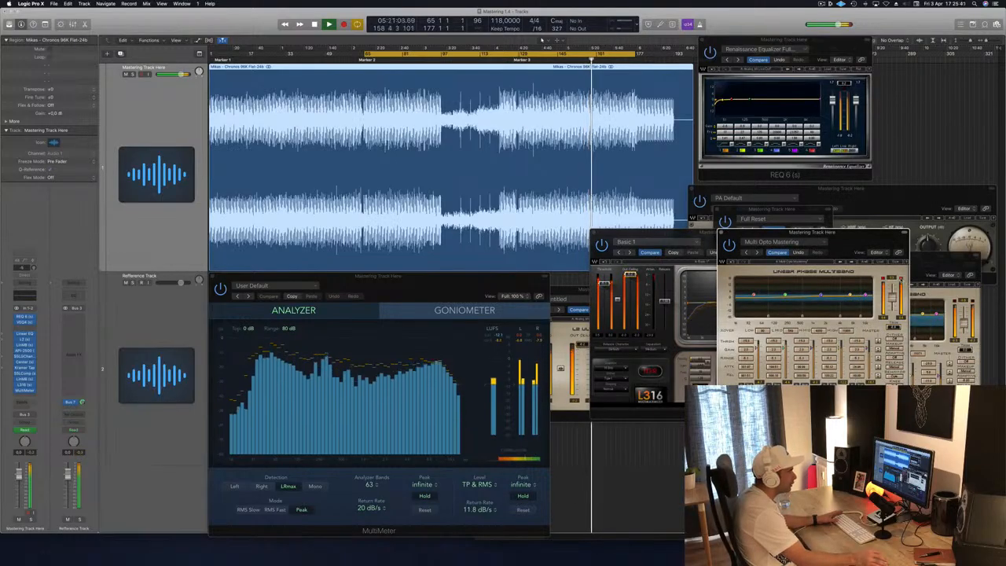
{"action": "left_click_drag", "start_coordinate": [858, 241], "coordinate": [927, 275]}
{"action": "left_click_drag", "start_coordinate": [768, 249], "coordinate": [788, 269]}
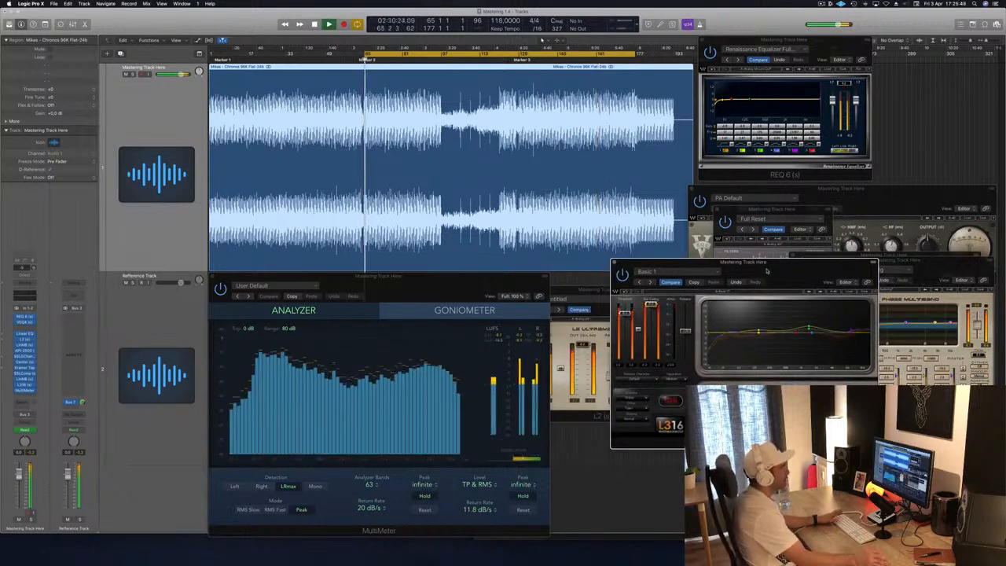
{"action": "left_click_drag", "start_coordinate": [767, 271], "coordinate": [742, 270]}
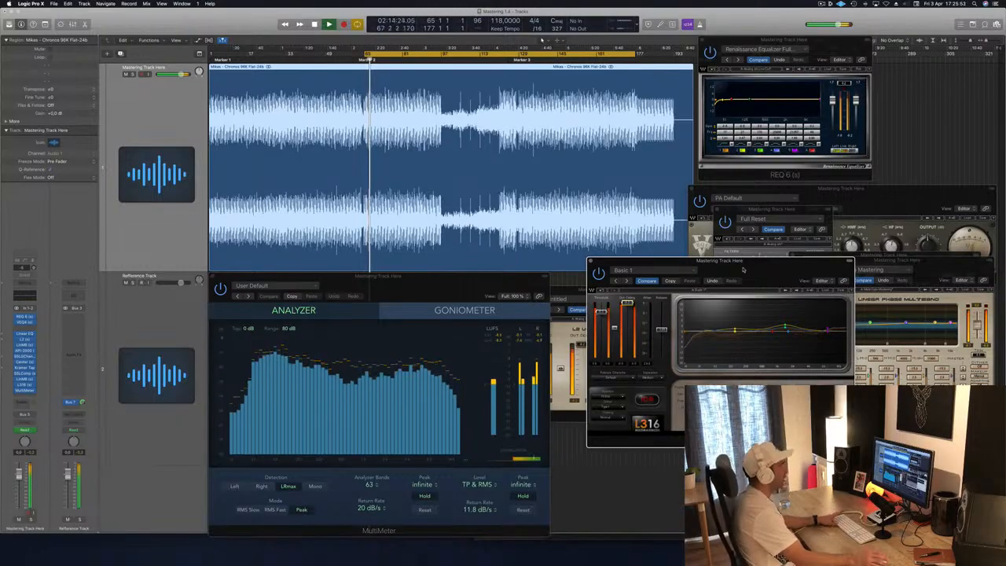
{"action": "left_click_drag", "start_coordinate": [748, 271], "coordinate": [789, 284]}
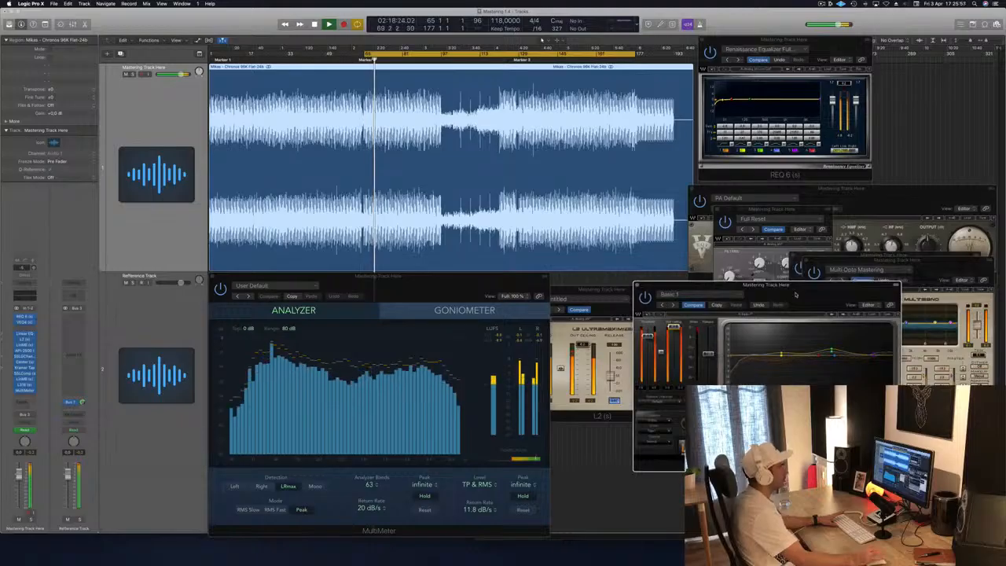
{"action": "left_click_drag", "start_coordinate": [795, 295], "coordinate": [789, 284]}
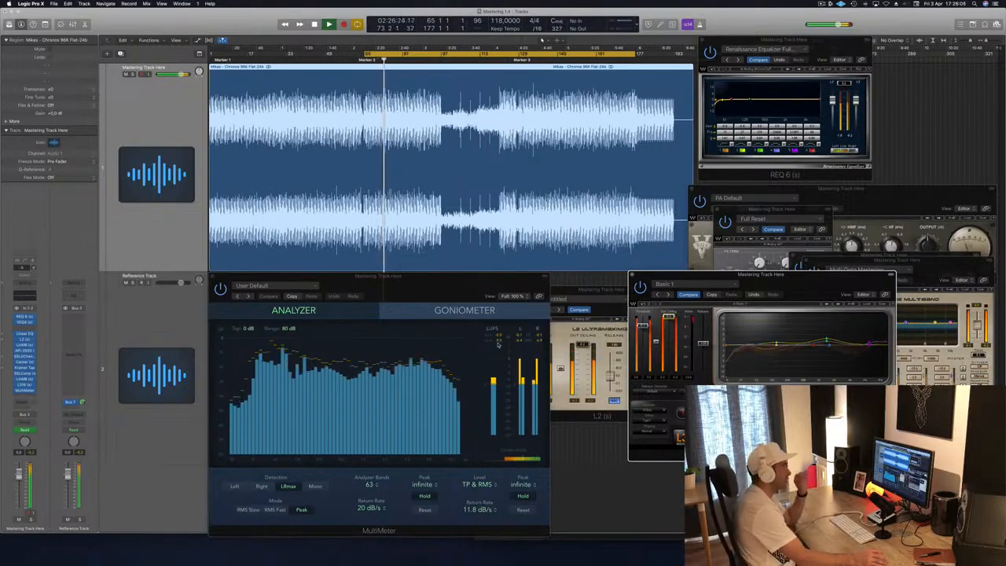
{"action": "left_click_drag", "start_coordinate": [760, 293], "coordinate": [753, 294]}
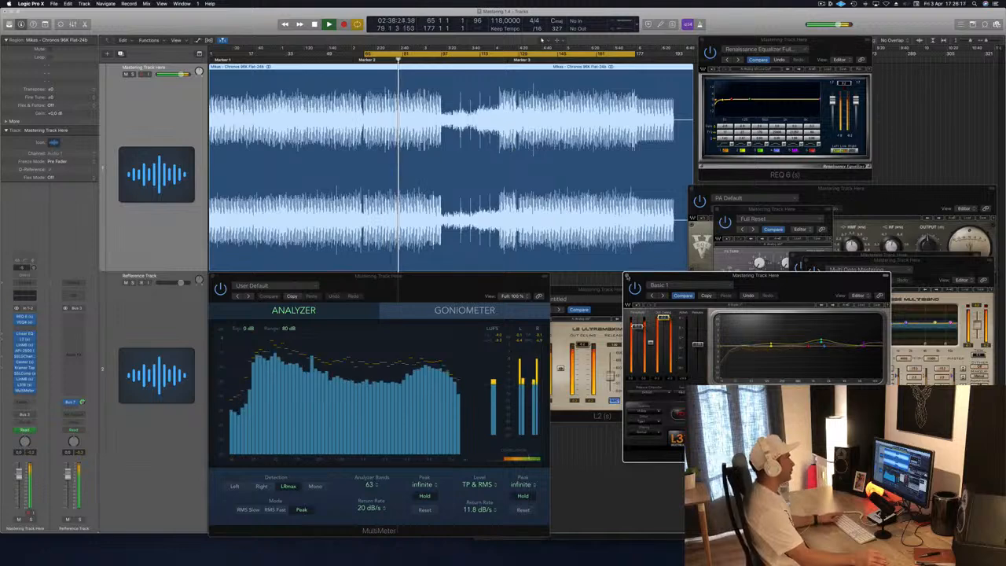
Close the L316 window and move the MultiMeter into the space it occupied
{"action": "left_click", "coordinate": [627, 276]}
{"action": "left_click_drag", "start_coordinate": [497, 279], "coordinate": [774, 256]}
Stretch the cycle range over the whole track, from bar 1 to past the end of the audio
{"action": "left_click", "coordinate": [365, 54]}
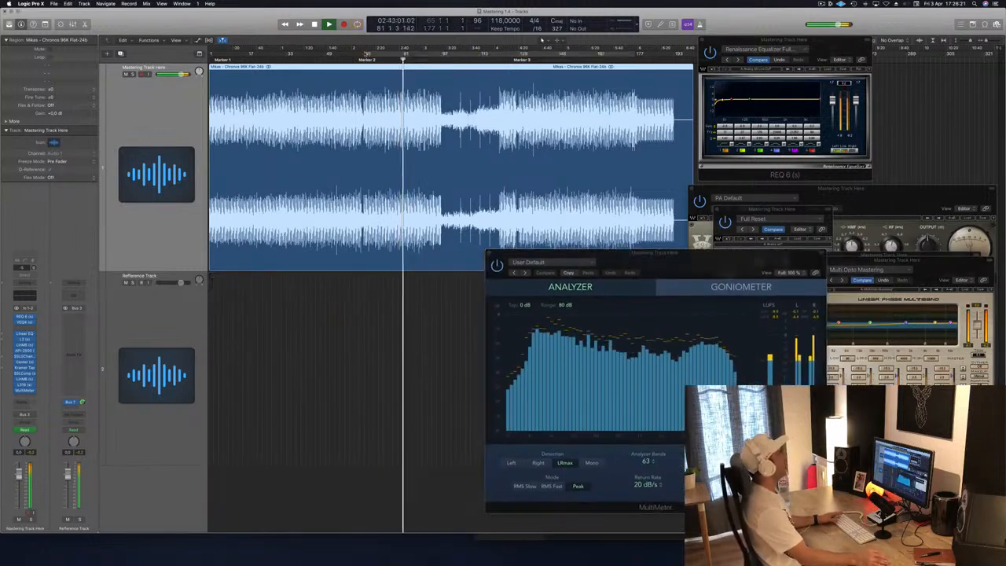
{"action": "left_click", "coordinate": [370, 53]}
{"action": "left_click_drag", "start_coordinate": [367, 53], "coordinate": [209, 54]}
{"action": "left_click_drag", "start_coordinate": [643, 53], "coordinate": [686, 56]}
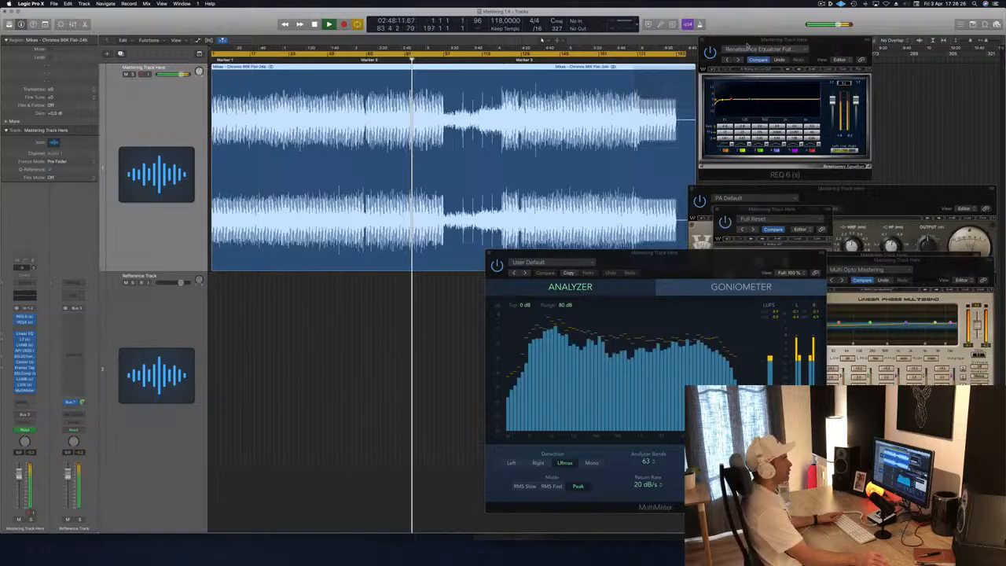
{"action": "left_click", "coordinate": [800, 40]}
{"action": "left_click", "coordinate": [839, 3]}
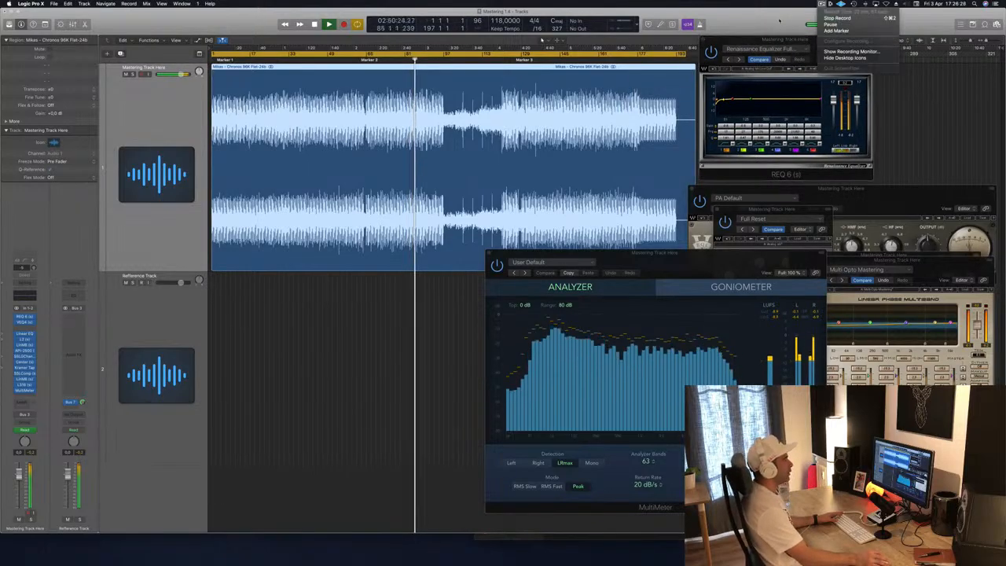
{"action": "left_click", "coordinate": [779, 20]}
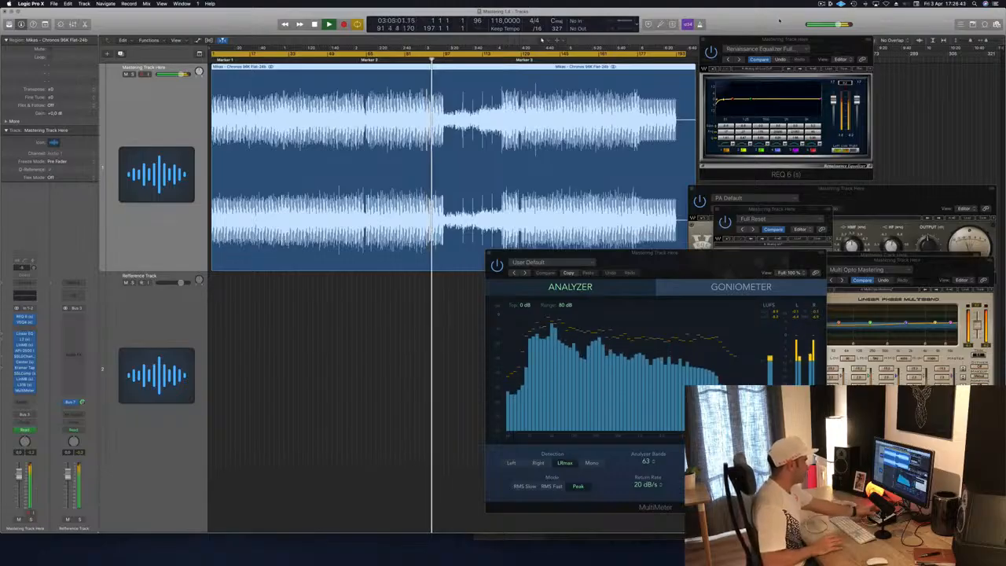
Restart playback from the beginning of the track, and move the MultiMeter beside the L2 window
{"action": "key", "text": "Return"}
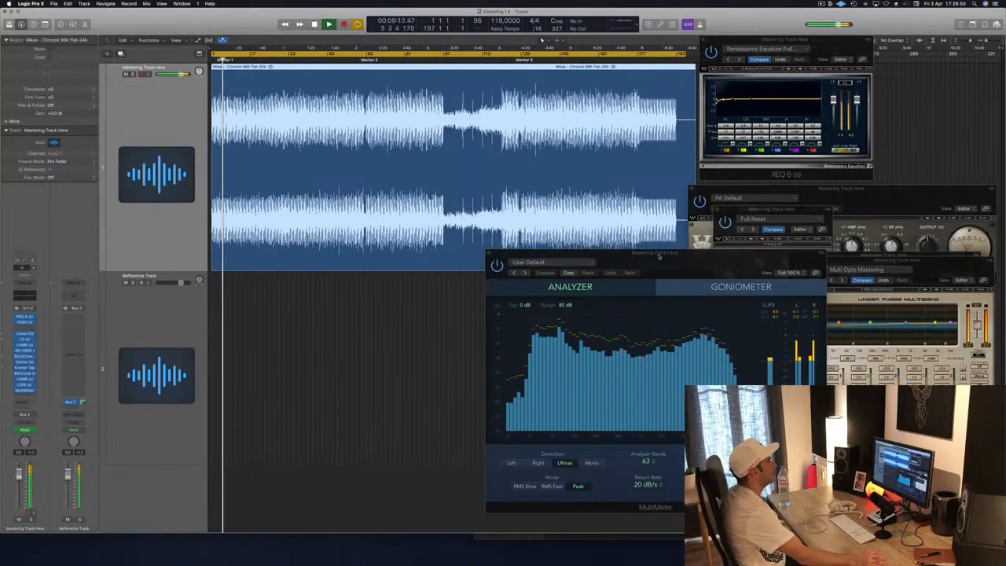
{"action": "left_click_drag", "start_coordinate": [671, 256], "coordinate": [371, 280]}
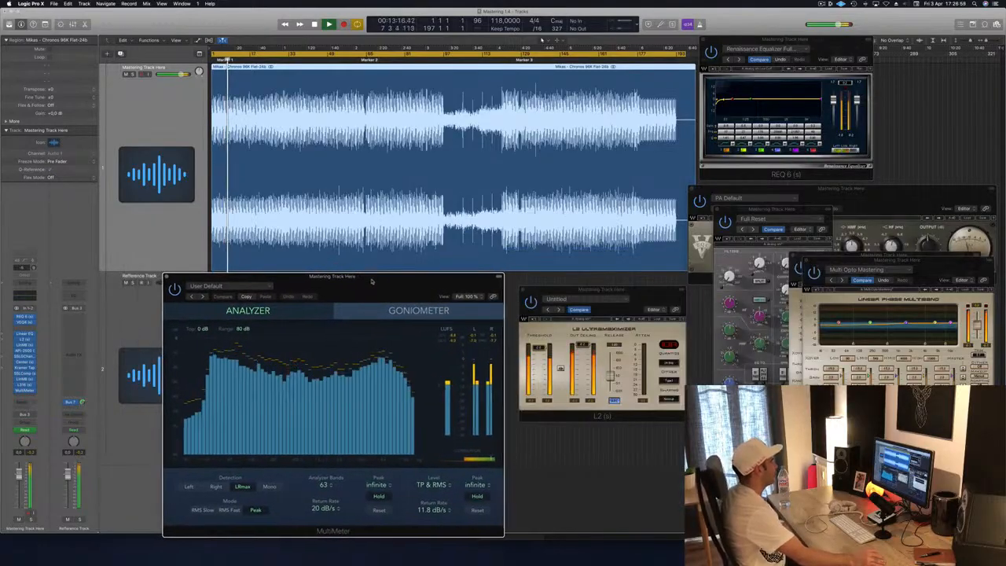
Bring the Multi Opto Mastering LinMB window to the front, and reopen the L316 from the mastering track's inserts
{"action": "left_click", "coordinate": [24, 379]}
{"action": "left_click", "coordinate": [24, 345]}
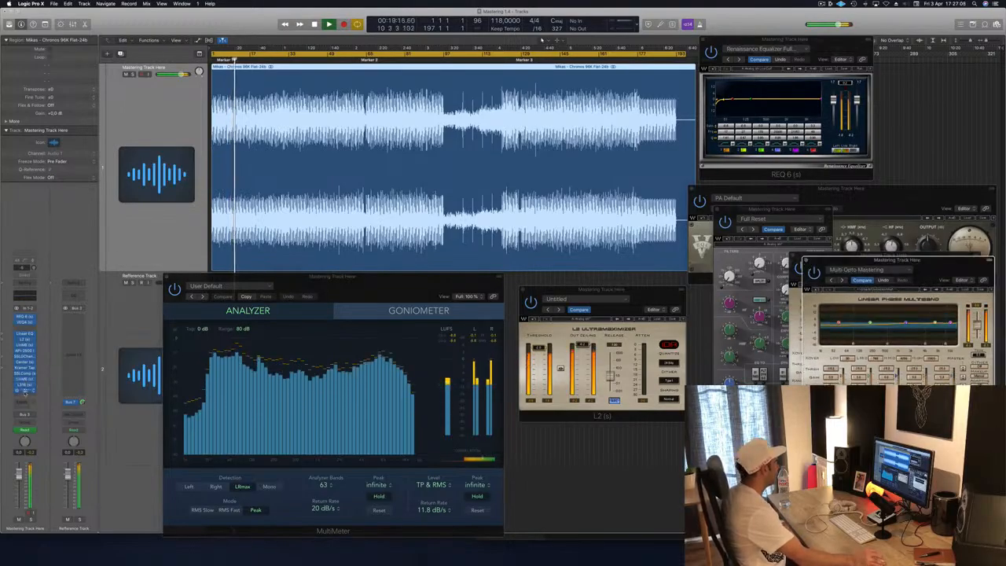
{"action": "left_click", "coordinate": [25, 384]}
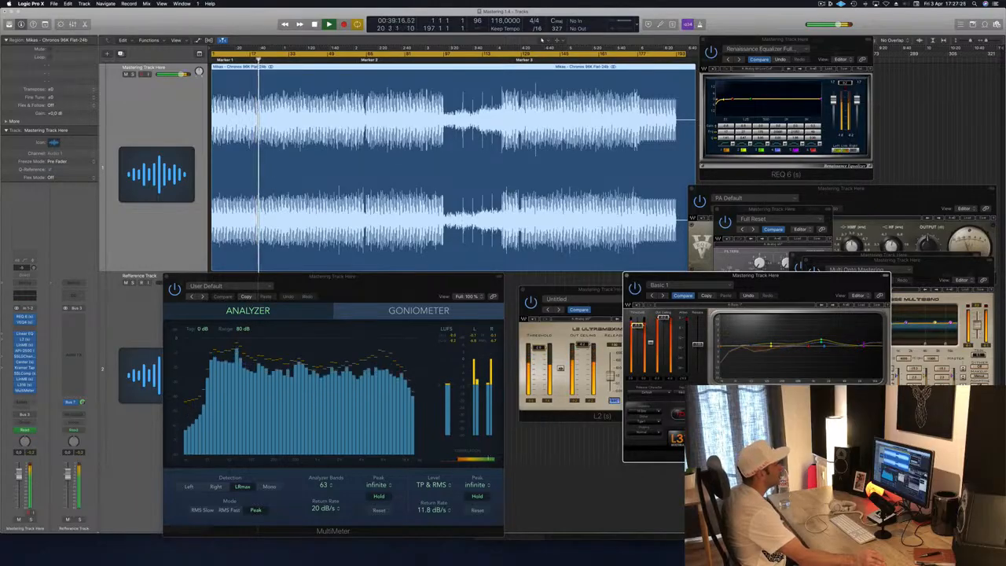
Spread out the overlapping L316, SSLGChannel and Multi Opto Mastering LinMB windows, bringing the LinMB to the front
{"action": "left_click_drag", "start_coordinate": [803, 279], "coordinate": [791, 273]}
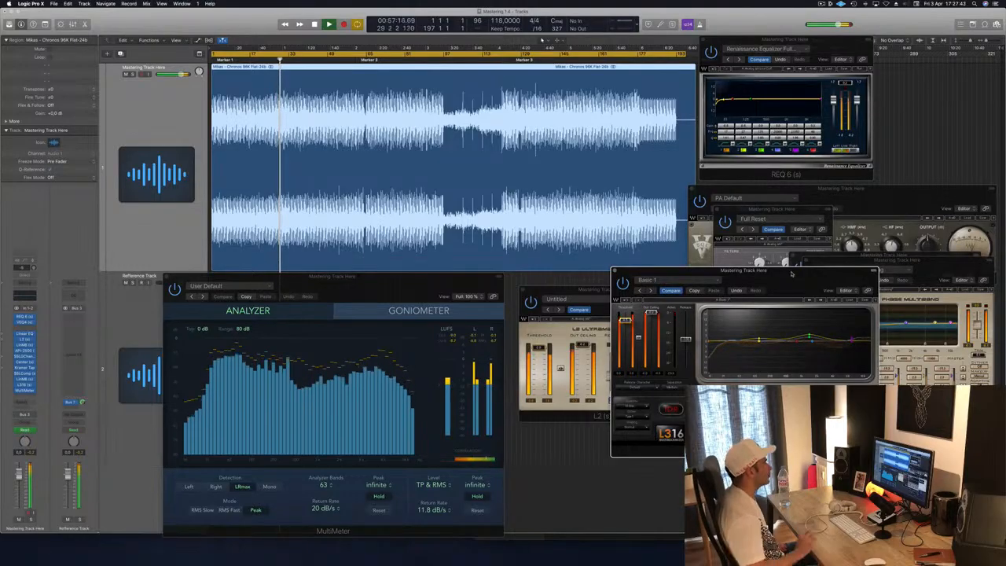
{"action": "left_click_drag", "start_coordinate": [772, 210], "coordinate": [714, 210]}
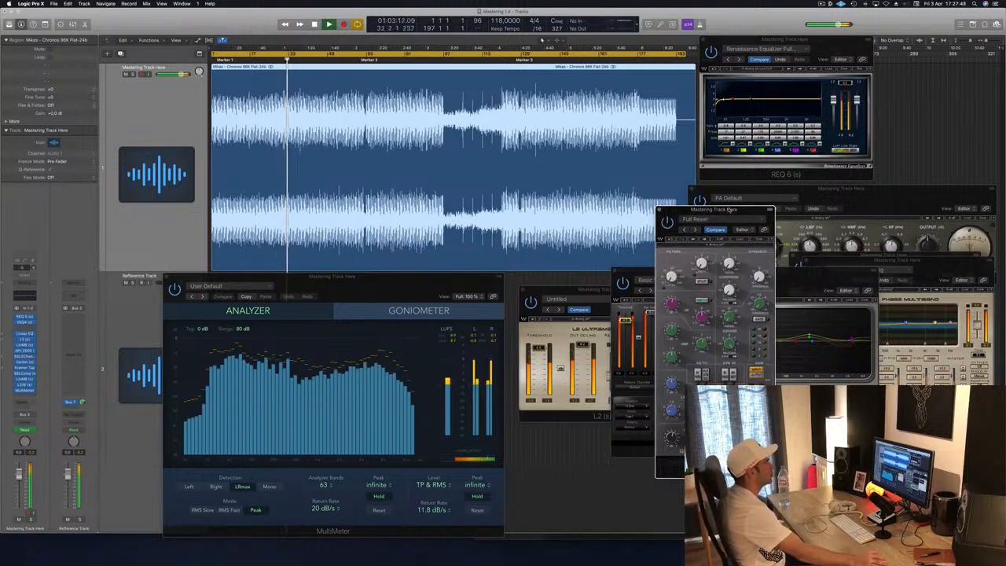
{"action": "left_click_drag", "start_coordinate": [729, 209], "coordinate": [823, 201]}
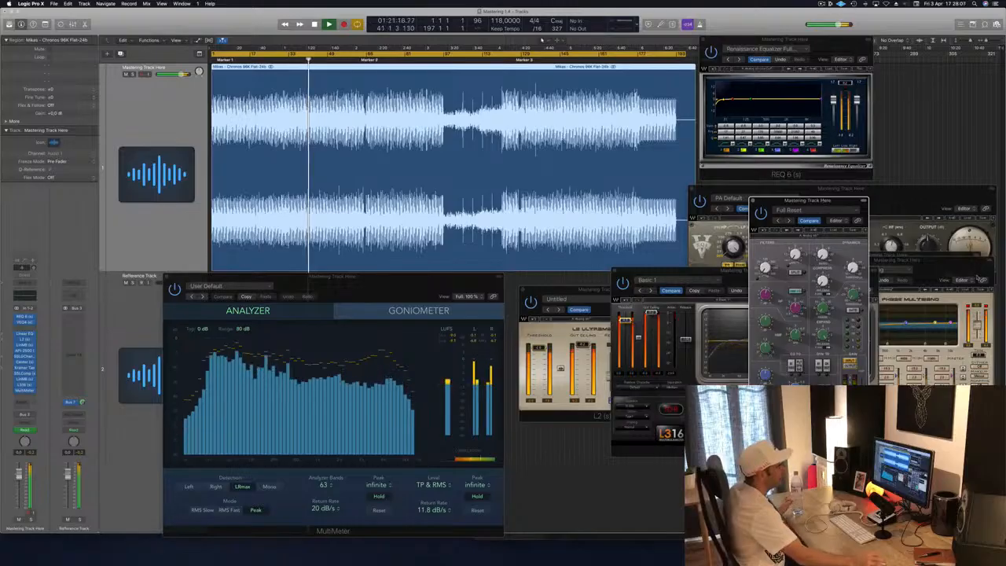
{"action": "left_click", "coordinate": [945, 273]}
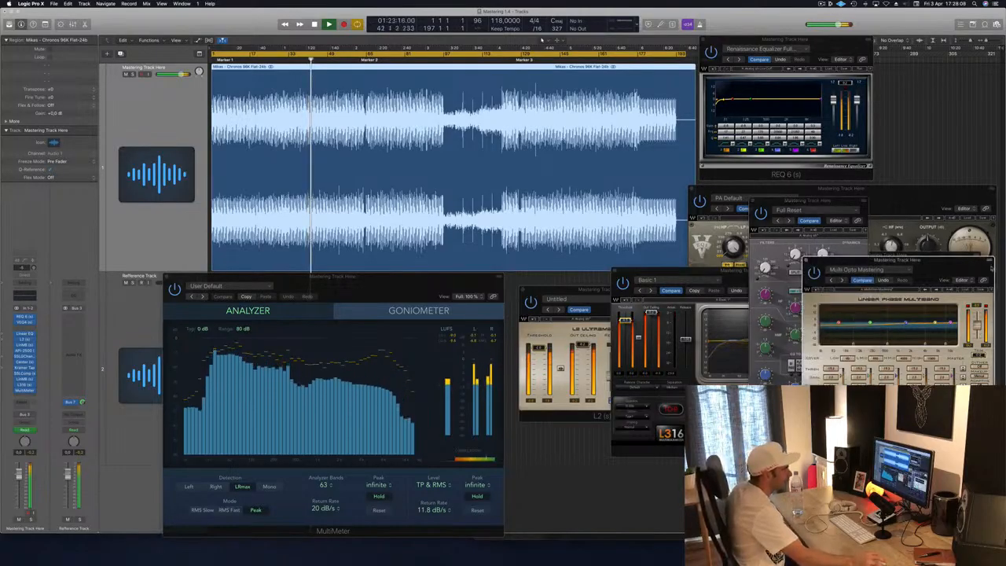
{"action": "mouse_move", "coordinate": [959, 274]}
{"action": "left_mouse_down"}
{"action": "mouse_move", "coordinate": [941, 330]}
{"action": "mouse_move", "coordinate": [941, 288]}
{"action": "mouse_move", "coordinate": [953, 287]}
{"action": "left_mouse_up"}
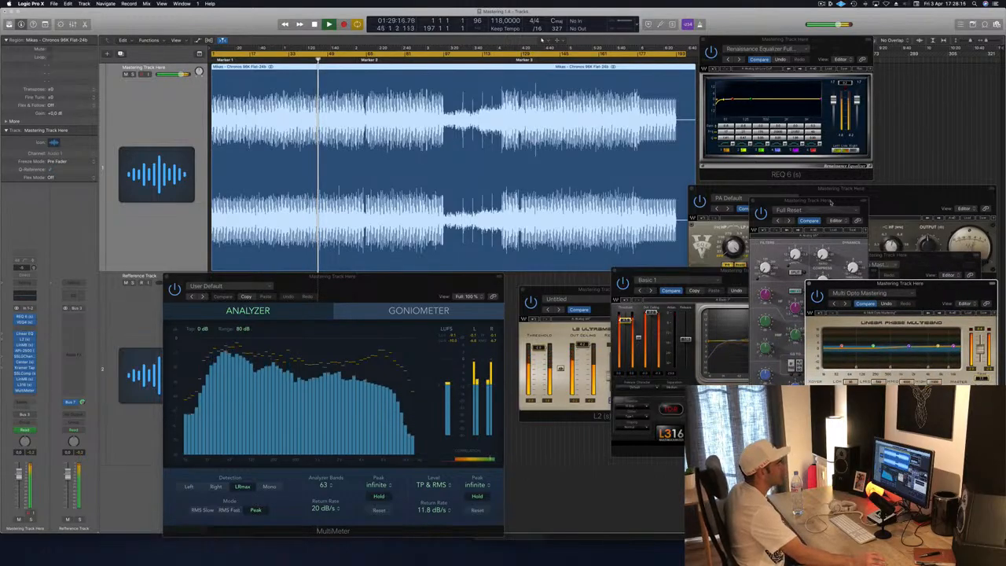
Move the SSLGChannel window beside the MultiMeter, place the VEQ4 just below the REQ 6 display, and shift the L316 over the SSLGChannel
{"action": "left_click_drag", "start_coordinate": [830, 201], "coordinate": [647, 272]}
{"action": "left_click", "coordinate": [855, 191]}
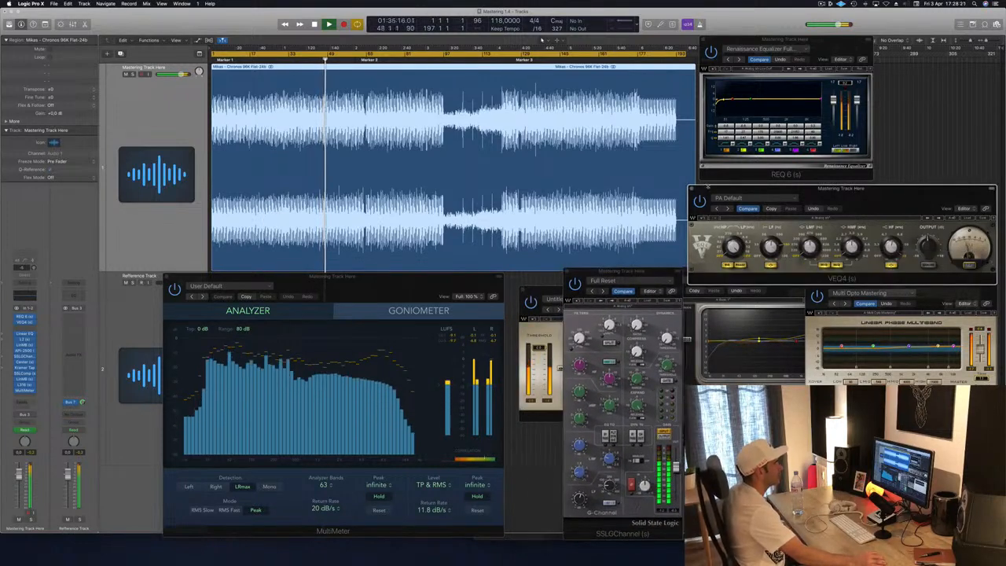
{"action": "left_click_drag", "start_coordinate": [726, 189], "coordinate": [734, 129]}
{"action": "left_click_drag", "start_coordinate": [774, 271], "coordinate": [692, 279]}
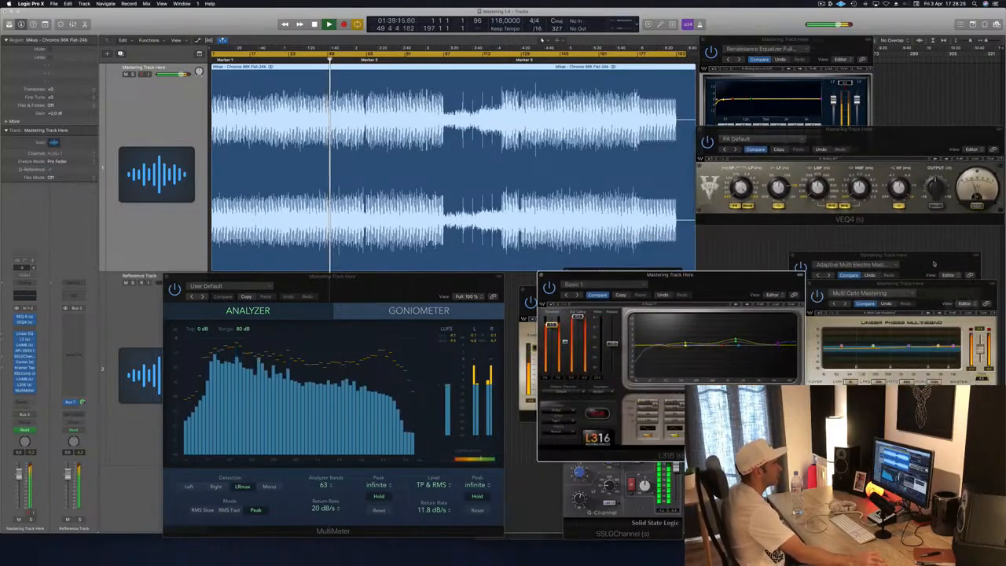
Move the Adaptive Multi Electro LinMB window up over the VEQ4, and close the Multi Opto Mastering LinMB window
{"action": "left_click", "coordinate": [934, 263]}
{"action": "left_click_drag", "start_coordinate": [934, 263], "coordinate": [948, 124]}
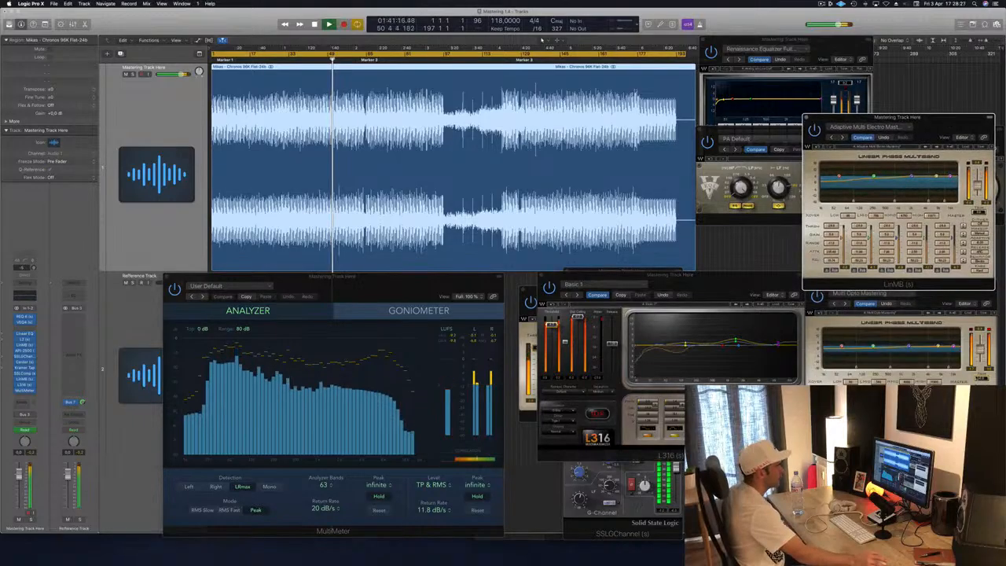
{"action": "left_click", "coordinate": [980, 380]}
{"action": "left_click_drag", "start_coordinate": [941, 290], "coordinate": [928, 320]}
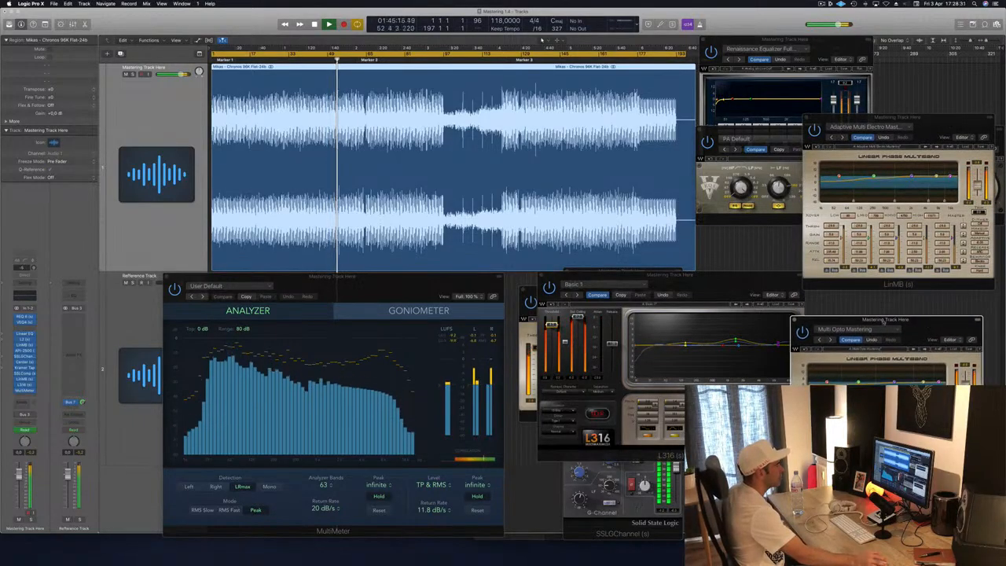
{"action": "left_click", "coordinate": [792, 321]}
Move the L316 window away from the SSLGChannel, and position the API 2500 compressor window between the two
{"action": "left_click_drag", "start_coordinate": [703, 284], "coordinate": [959, 291]}
{"action": "left_click_drag", "start_coordinate": [775, 352], "coordinate": [758, 241]}
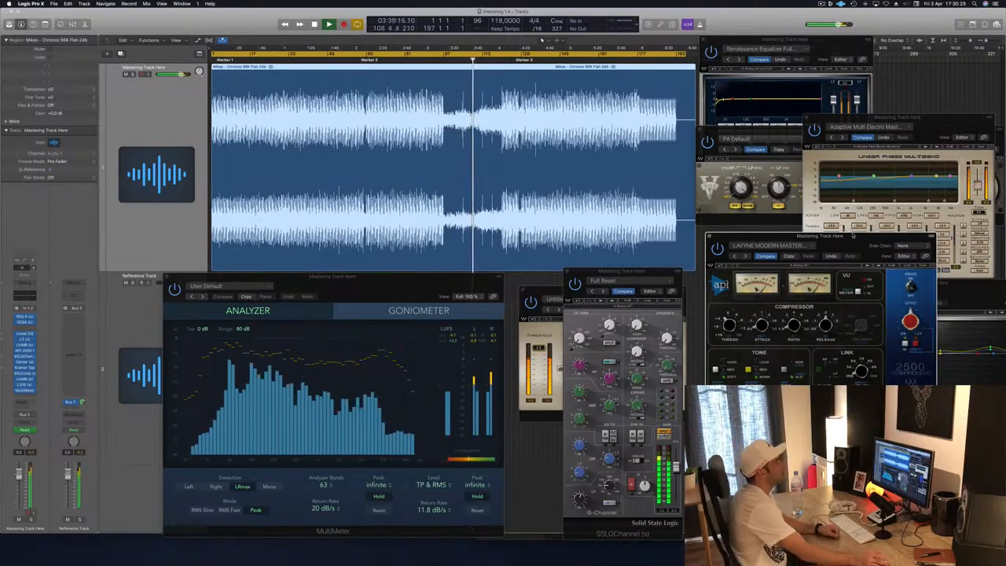
{"action": "left_click_drag", "start_coordinate": [853, 237], "coordinate": [860, 232]}
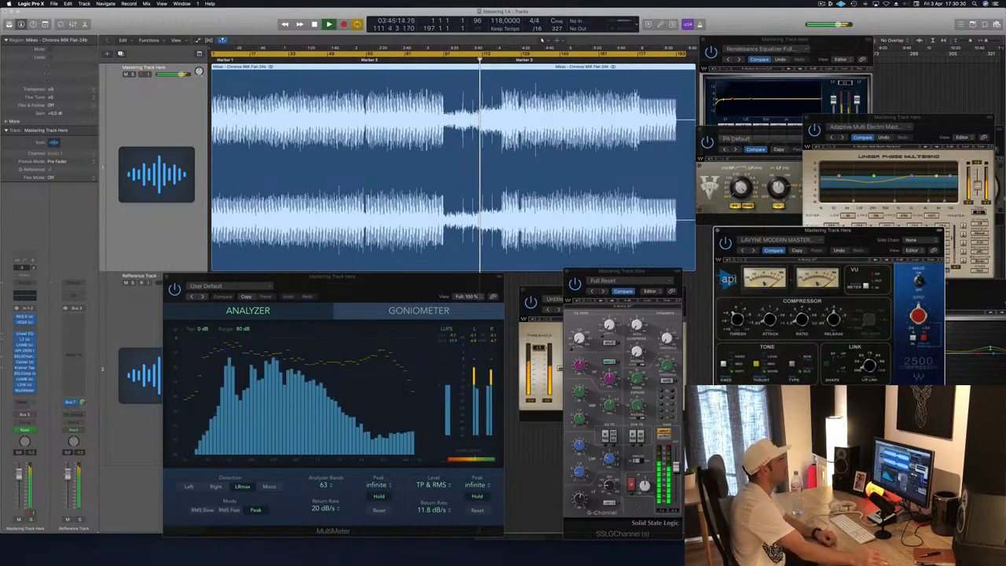
{"action": "left_click_drag", "start_coordinate": [860, 238], "coordinate": [804, 306]}
Bring the L2 window in front of the SSLGChannel beside the MultiMeter, and move the REQ 6 window down over the VEQ4
{"action": "left_click_drag", "start_coordinate": [549, 293], "coordinate": [548, 287]}
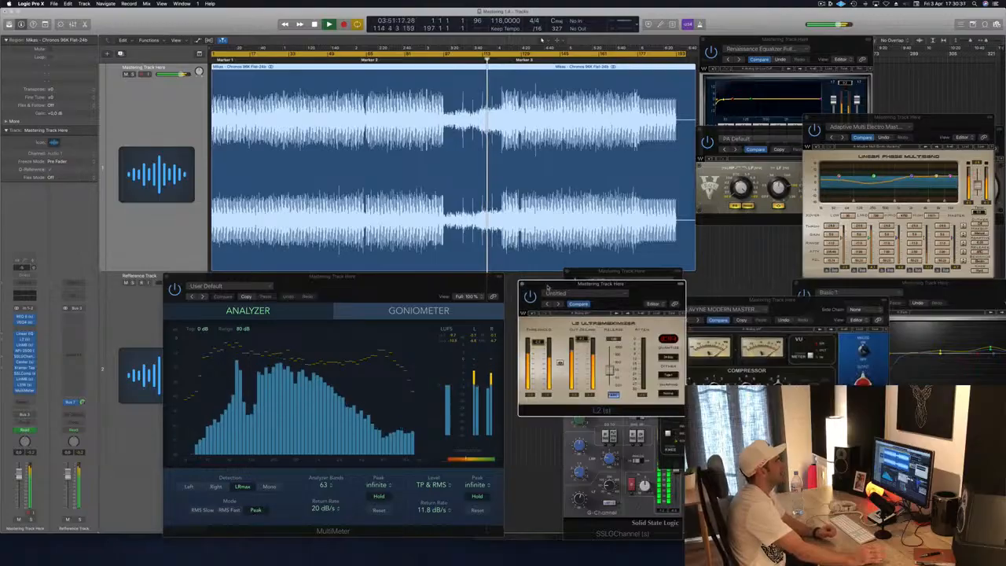
{"action": "left_click_drag", "start_coordinate": [548, 288], "coordinate": [536, 283]}
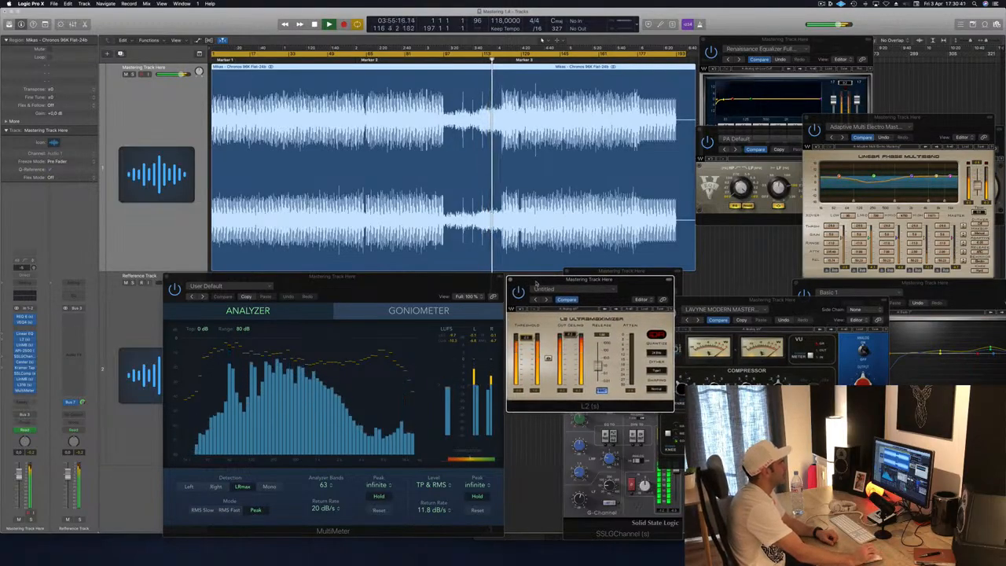
{"action": "left_click_drag", "start_coordinate": [535, 284], "coordinate": [539, 282]}
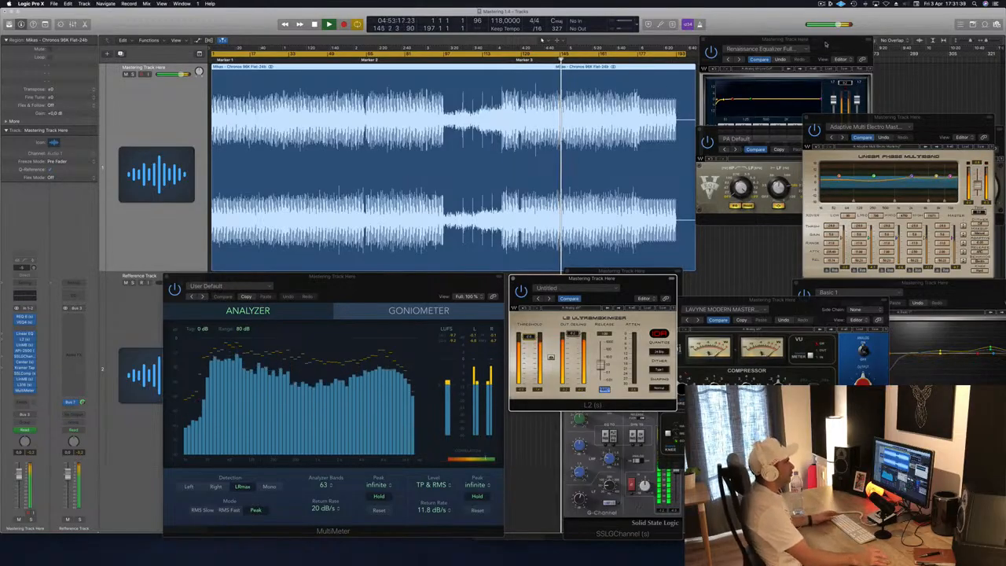
{"action": "left_click_drag", "start_coordinate": [823, 42], "coordinate": [829, 62]}
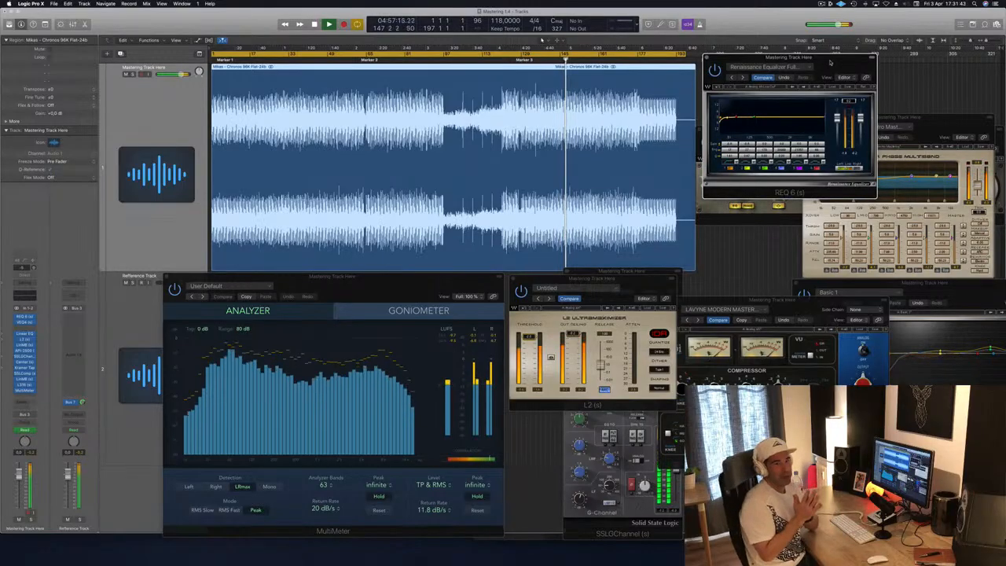